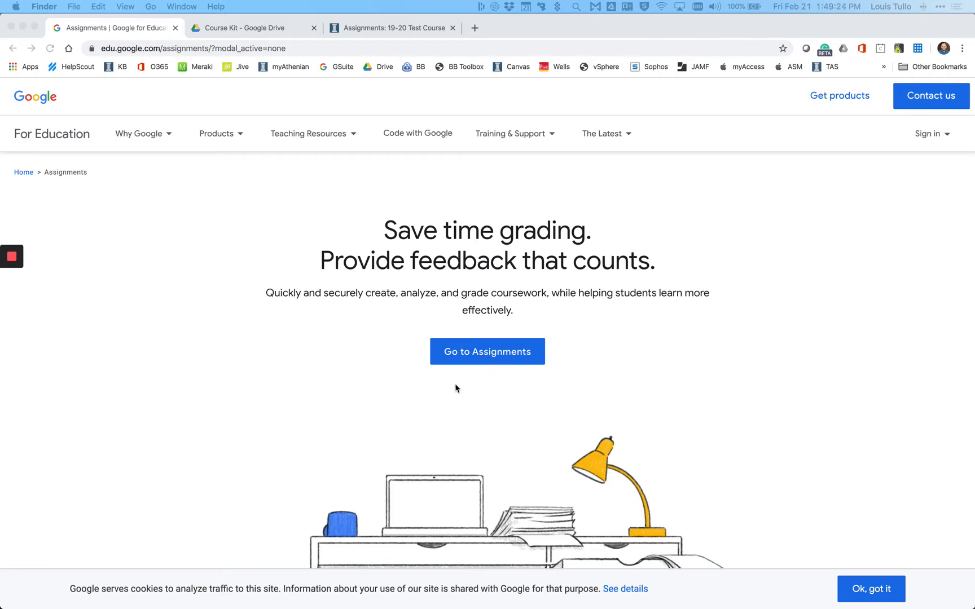
# - Read through the Google Assignments product page, covering the create, analyze, grade and empower features and the learning management system options
pyautogui.scroll(-5, 629, 379)
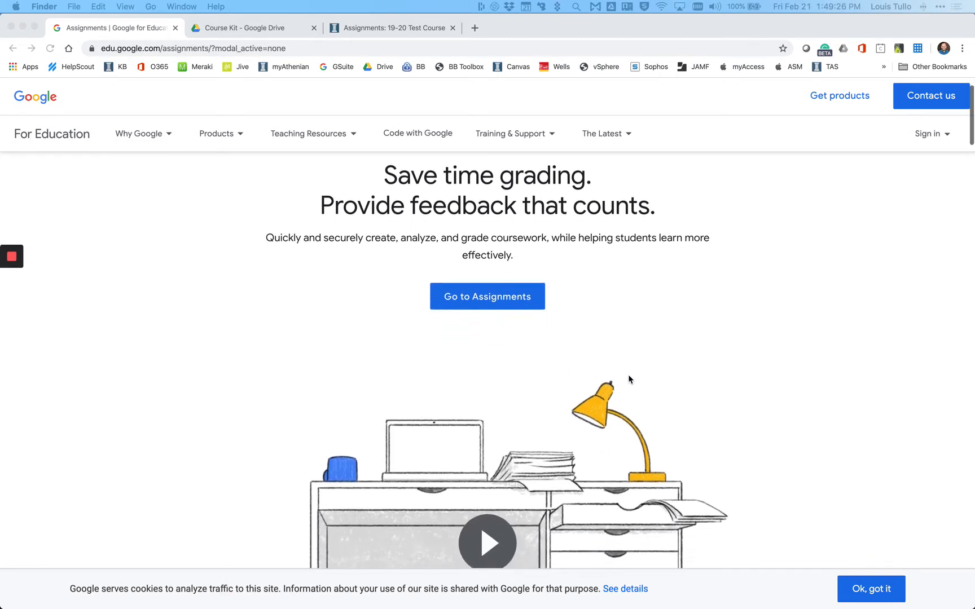
pyautogui.scroll(-3, 629, 379)
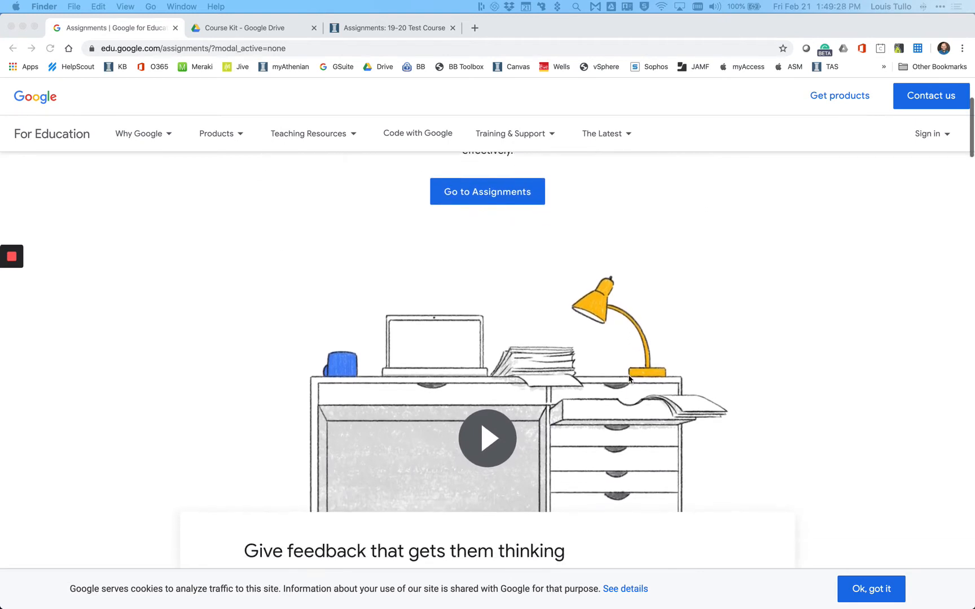
pyautogui.scroll(-2, 628, 377)
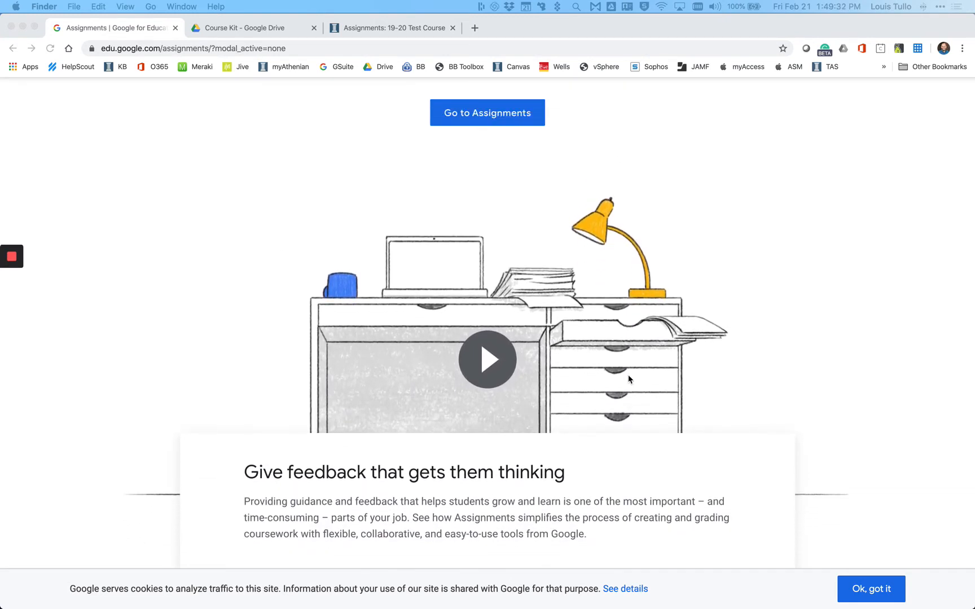
pyautogui.scroll(-4, 628, 377)
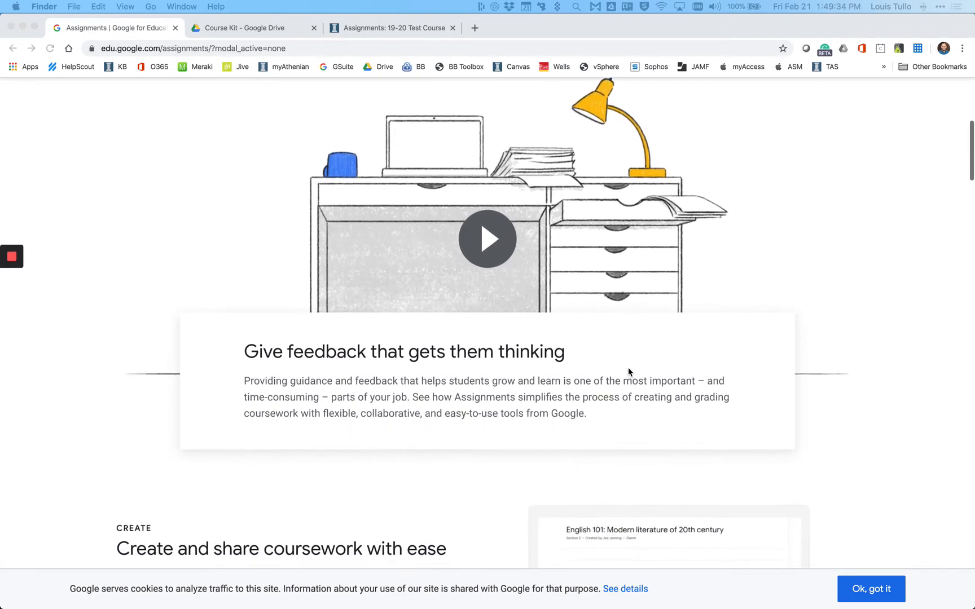
pyautogui.scroll(-3, 621, 356)
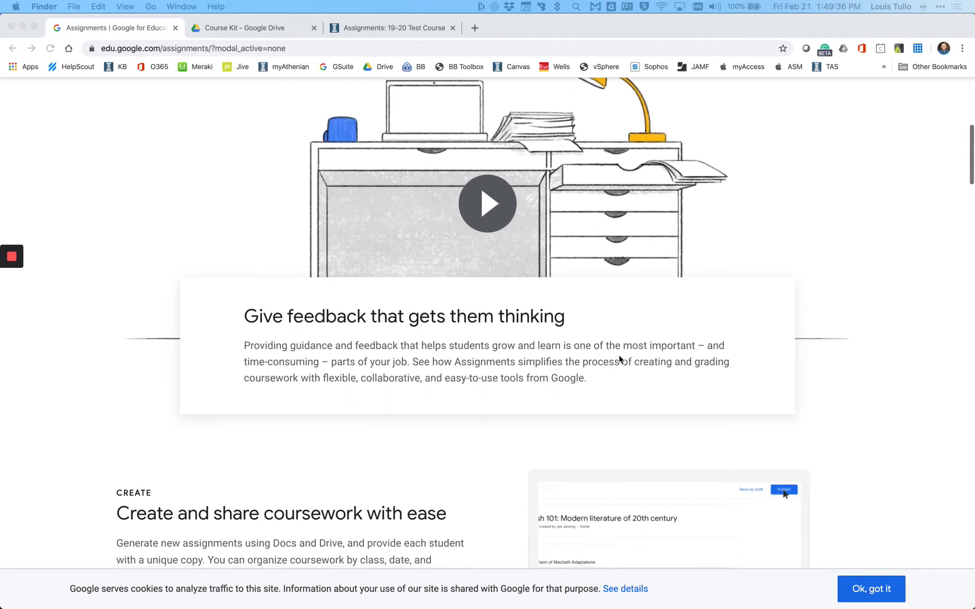
pyautogui.scroll(-8, 612, 355)
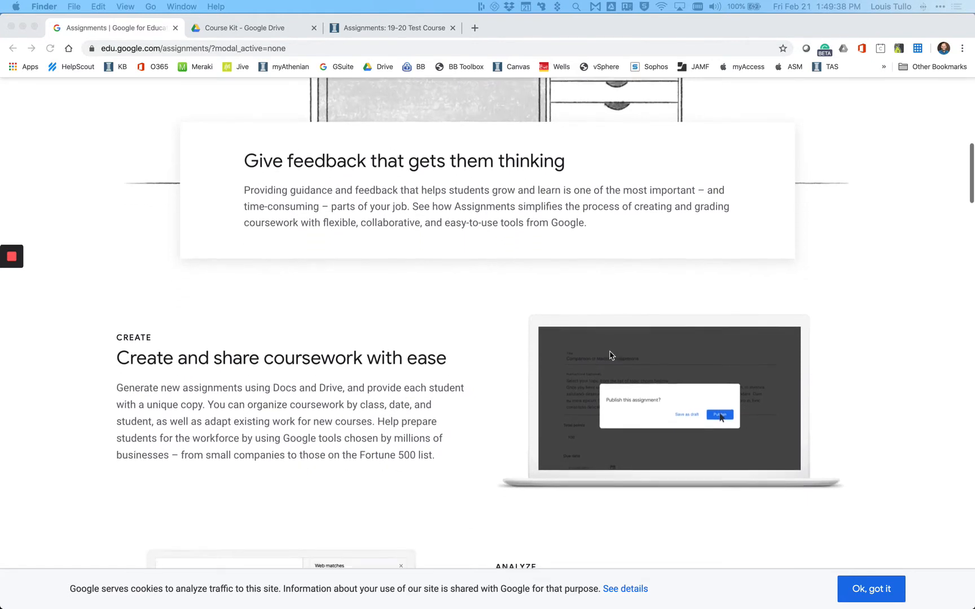
pyautogui.scroll(-1, 612, 356)
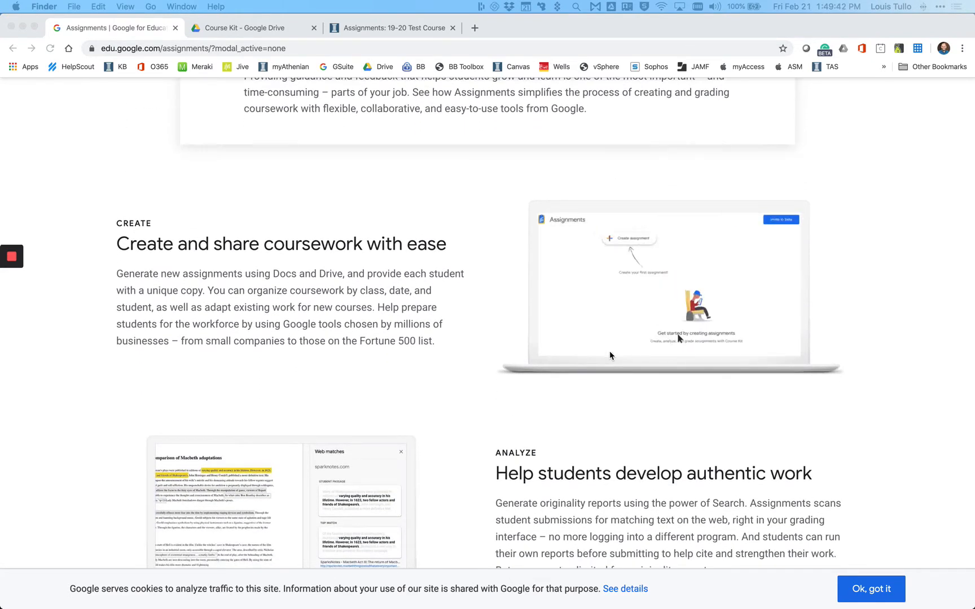
pyautogui.scroll(-3, 609, 355)
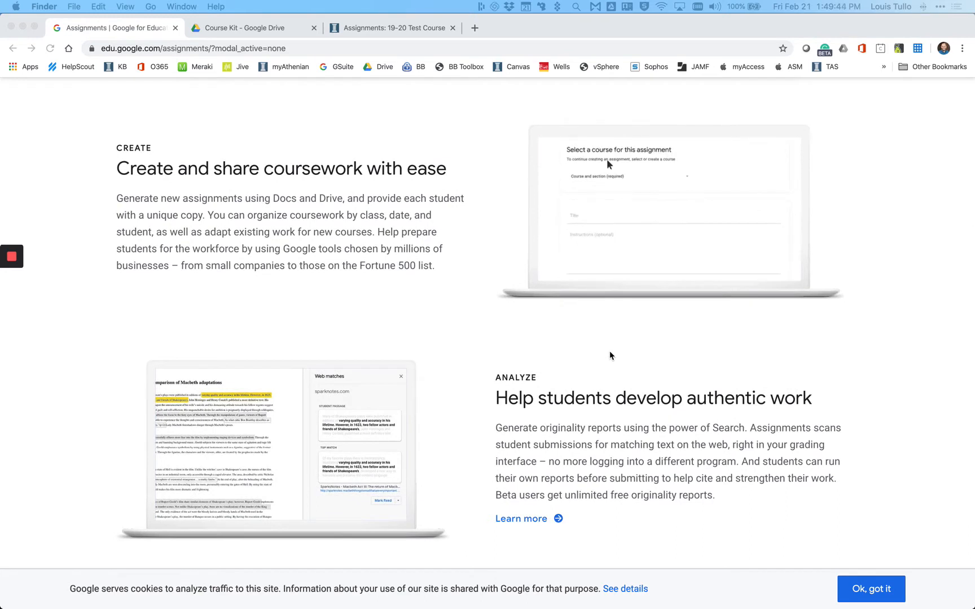
pyautogui.scroll(-3, 610, 355)
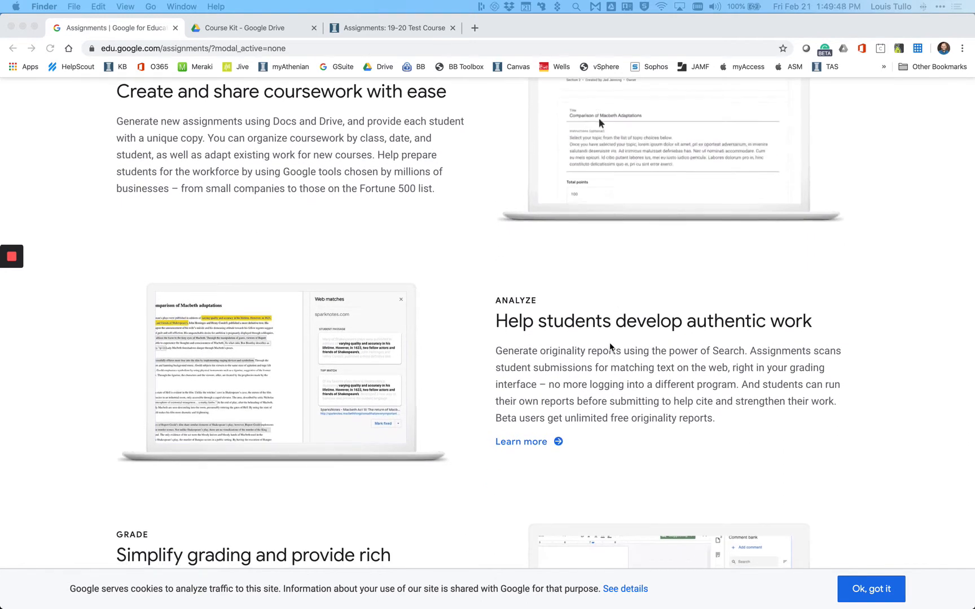
pyautogui.scroll(-5, 610, 347)
pyautogui.scroll(-2, 608, 348)
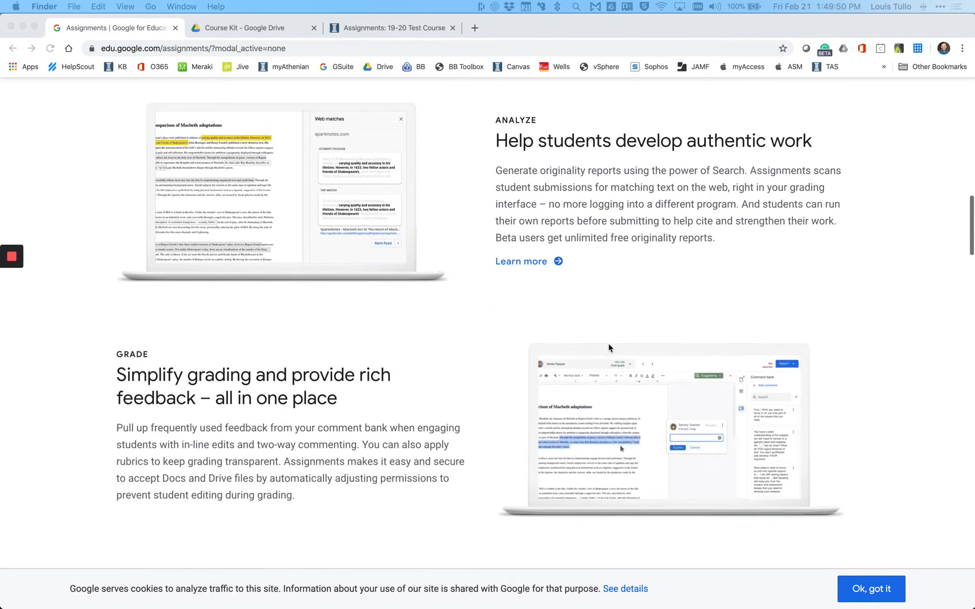
pyautogui.scroll(-3, 608, 347)
pyautogui.scroll(-7, 609, 347)
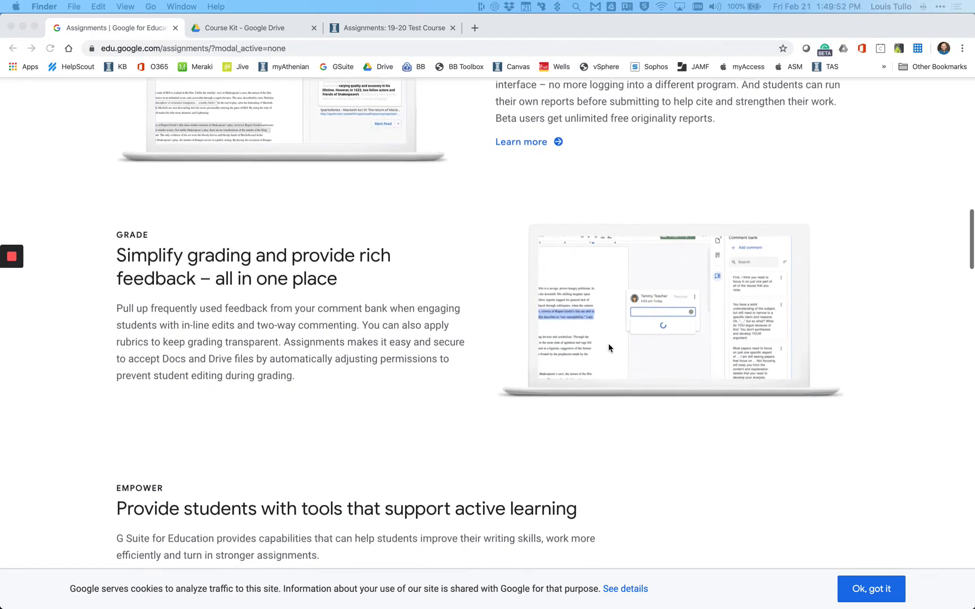
pyautogui.scroll(-3, 609, 347)
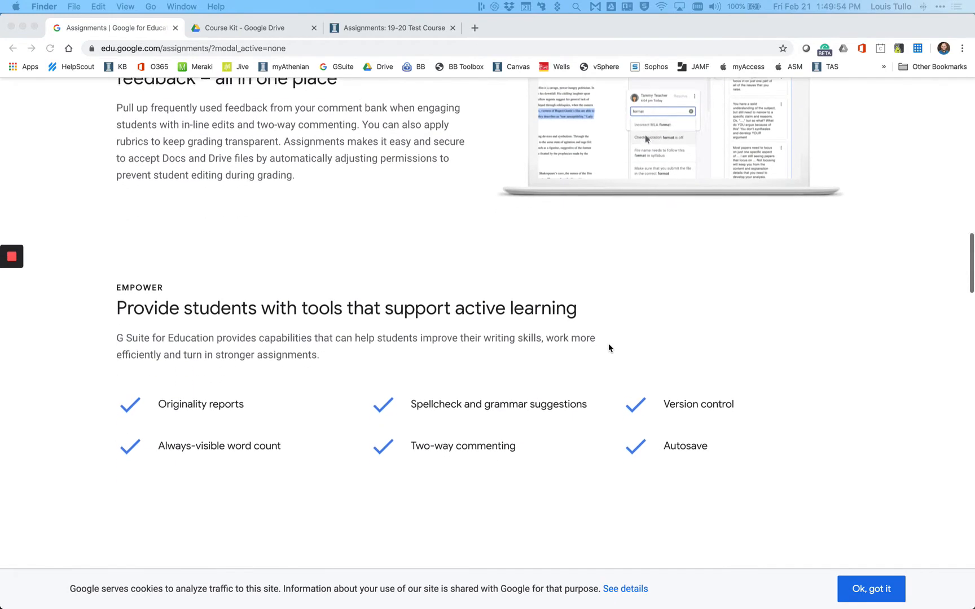
pyautogui.scroll(-2, 609, 347)
pyautogui.scroll(-5, 609, 348)
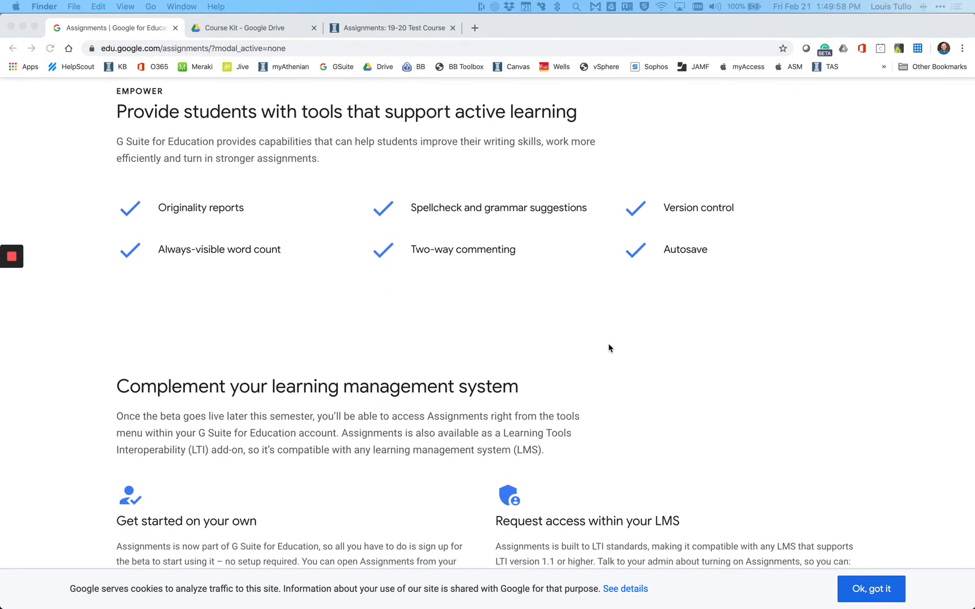
pyautogui.scroll(-4, 609, 347)
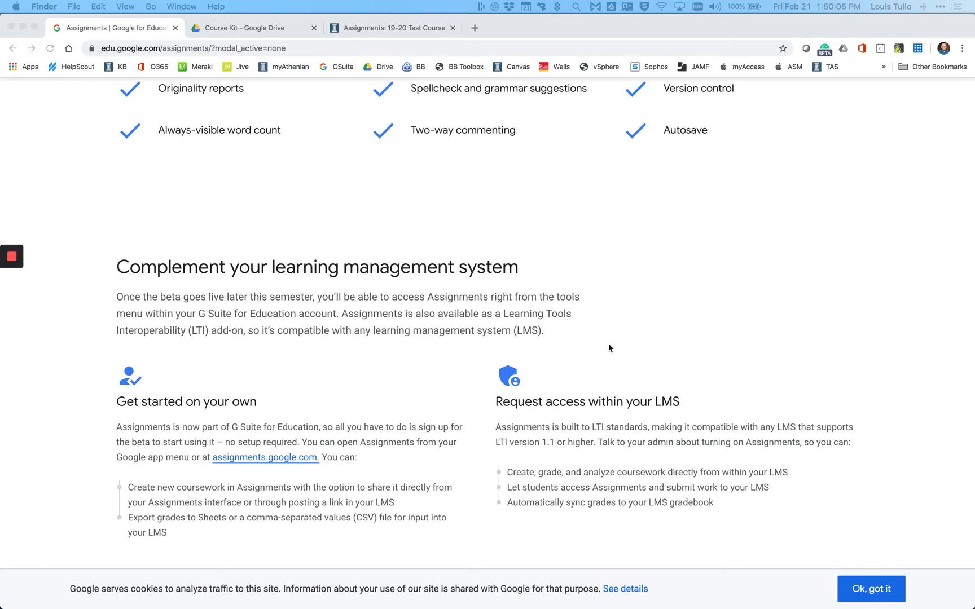
pyautogui.scroll(-3, 609, 348)
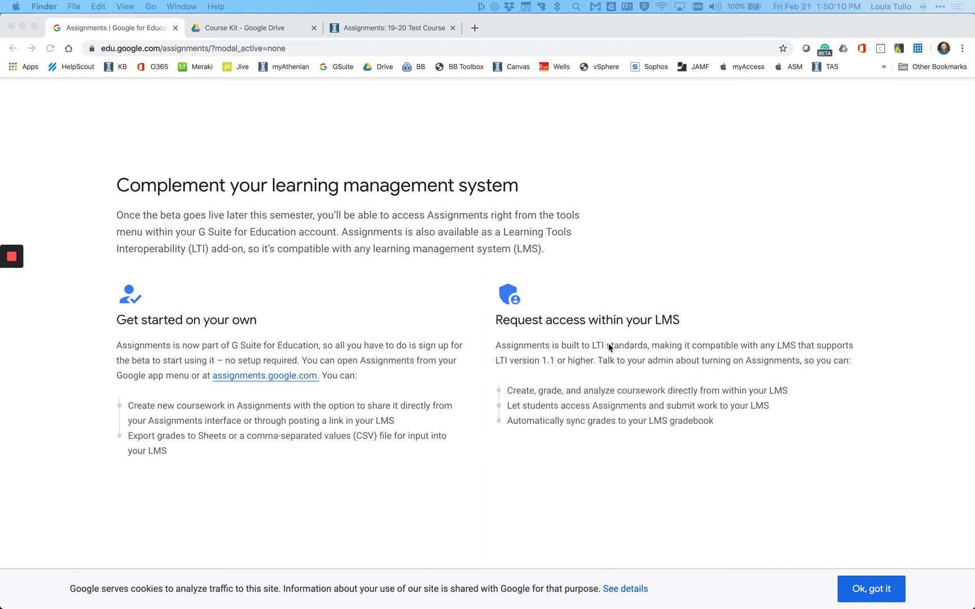
# - In the Canvas test course, add an assignment "Test #1" to the Assignments group, due Feb 24, 2020, worth 5 points, and open its full options
pyautogui.click(422, 28)
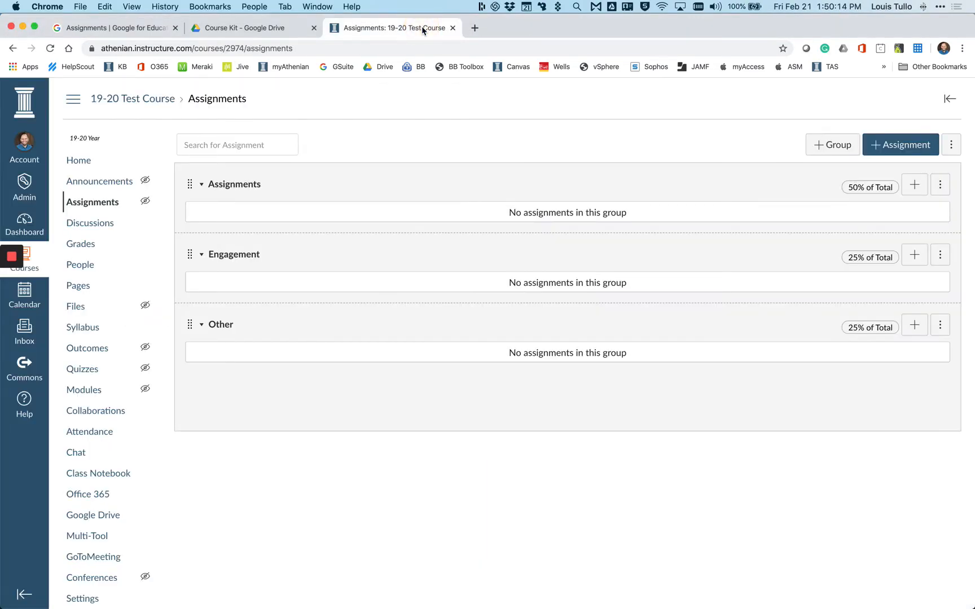
pyautogui.click(915, 186)
pyautogui.click(529, 321)
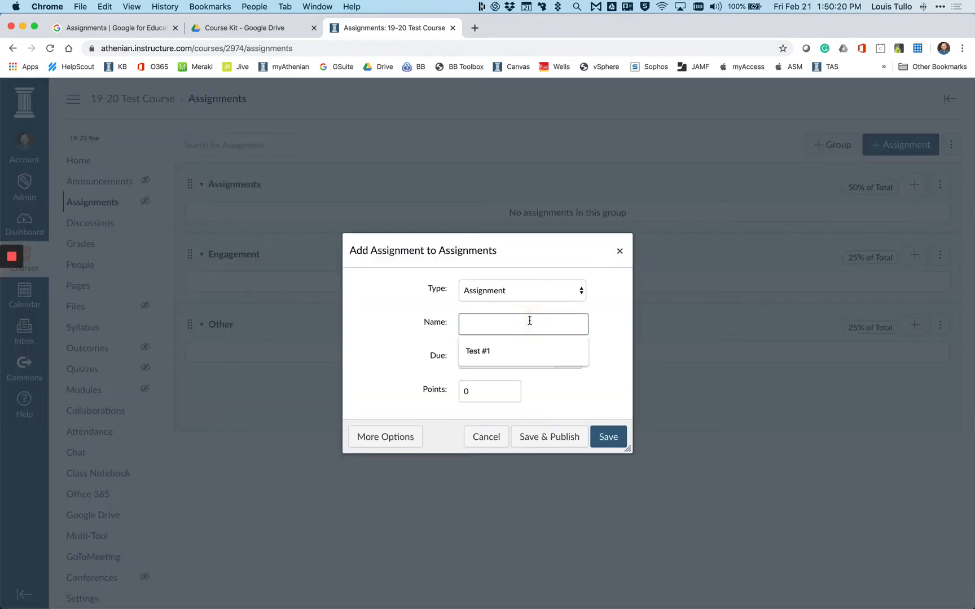
pyautogui.click(504, 354)
pyautogui.click(477, 362)
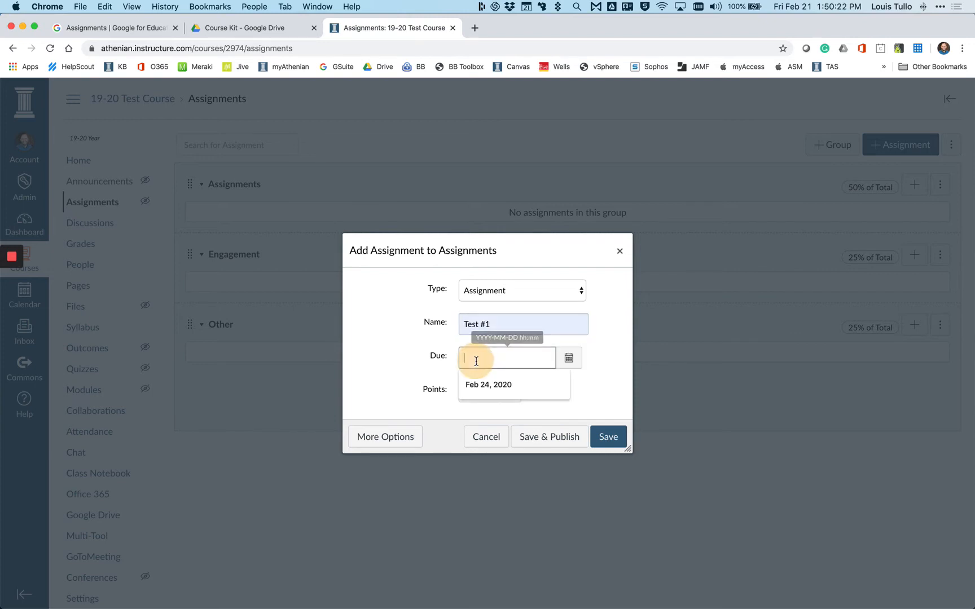
pyautogui.click(474, 389)
pyautogui.click(471, 401)
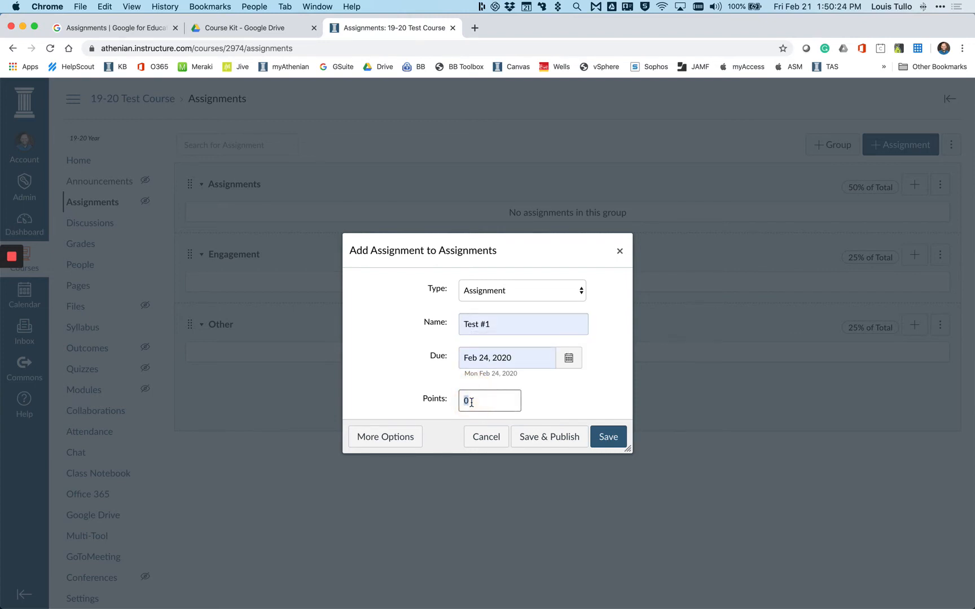
pyautogui.write('5')
pyautogui.click(386, 436)
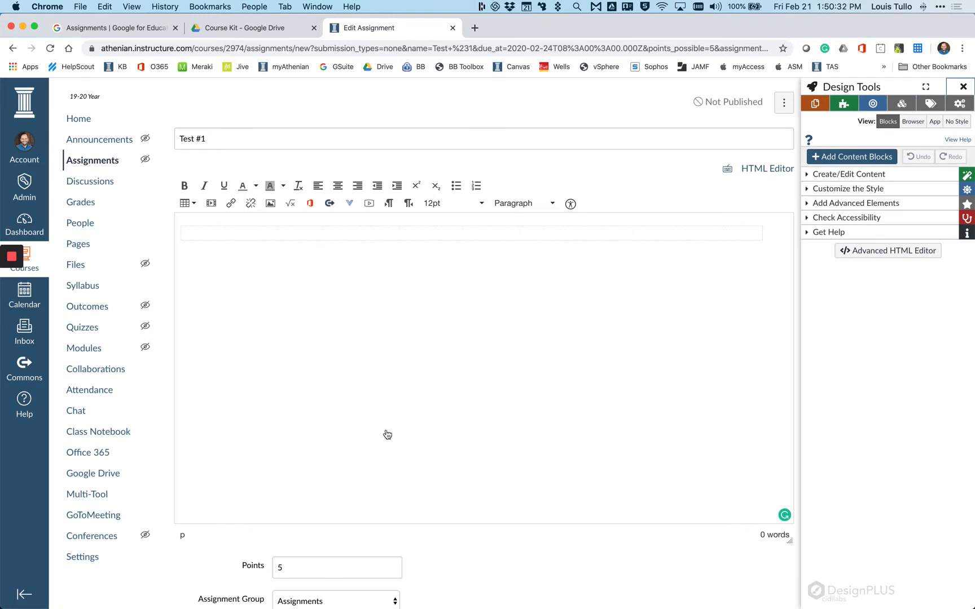
# - Set the submission type to External Tool, choose Google Course Kit Assignment as the tool, and continue with the offered Google account
pyautogui.scroll(-5, 365, 387)
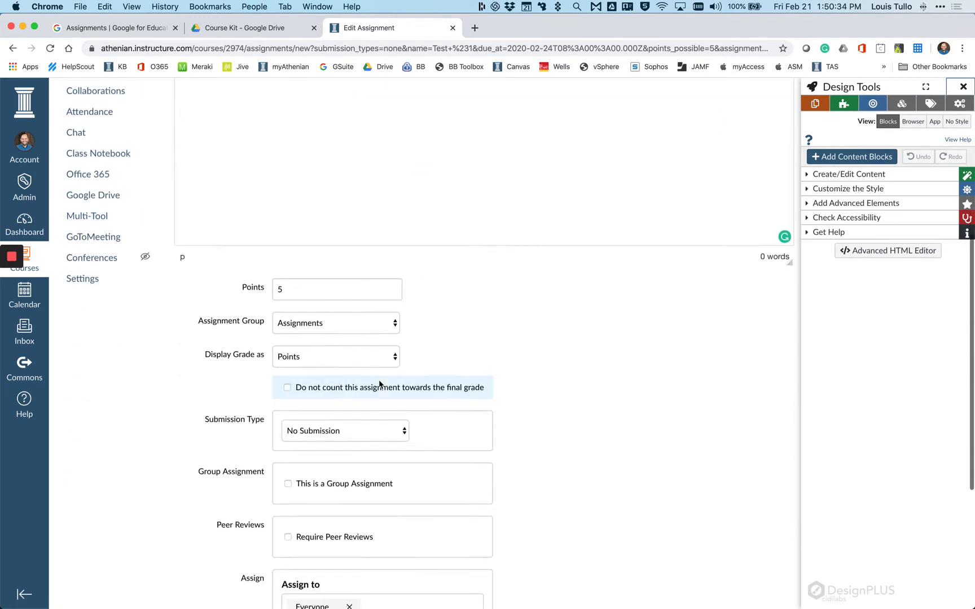
pyautogui.click(378, 418)
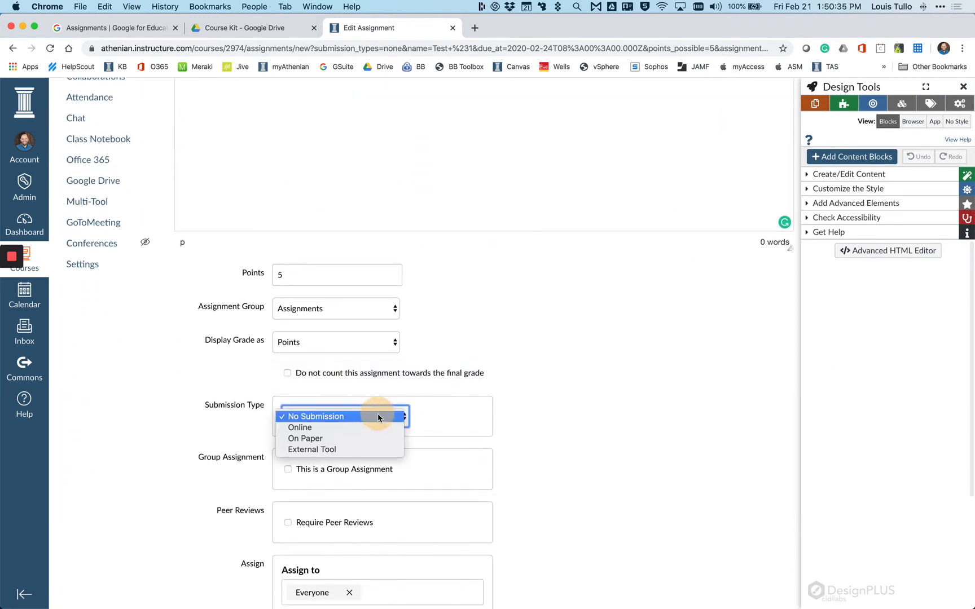
pyautogui.click(366, 449)
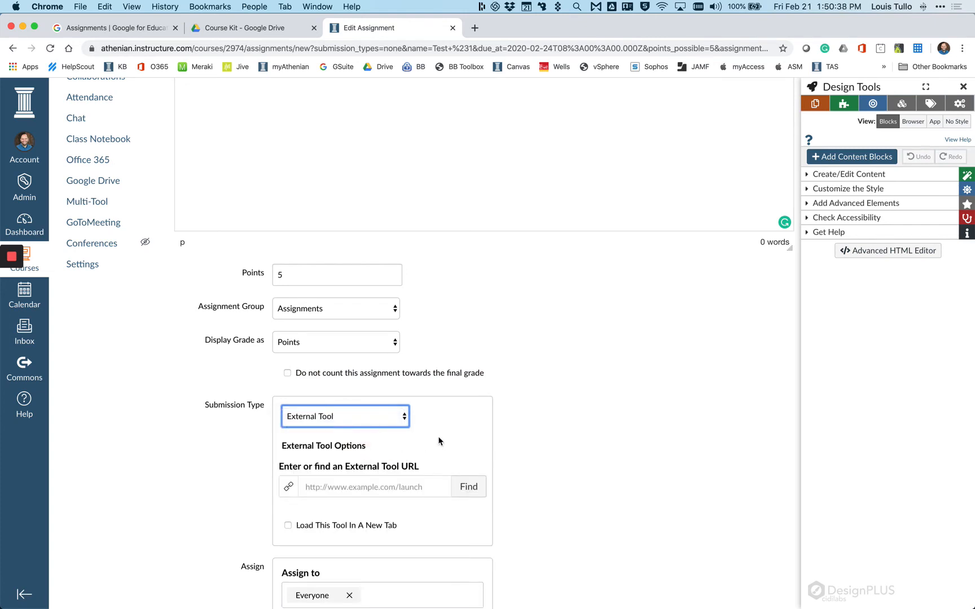
pyautogui.click(476, 488)
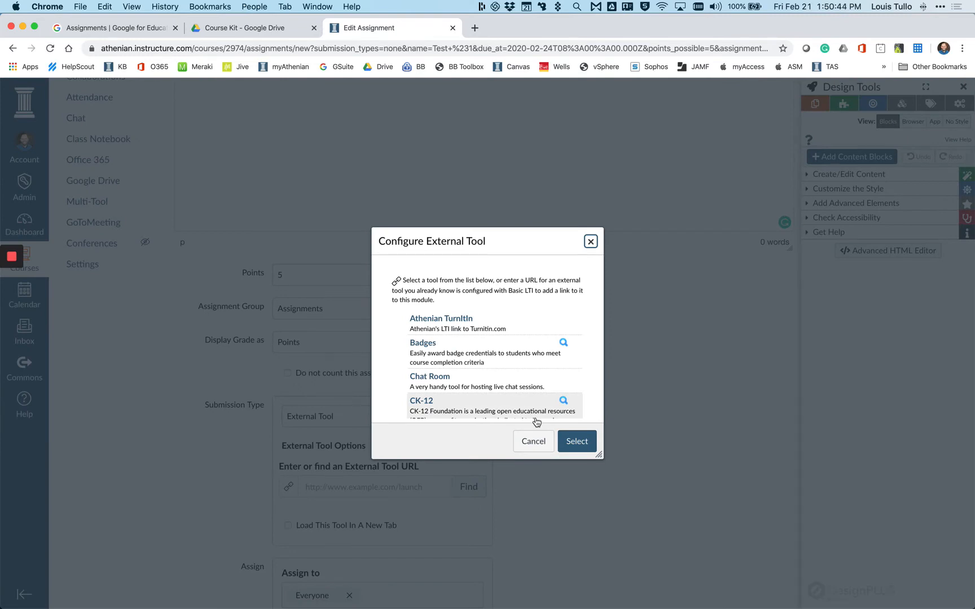
pyautogui.scroll(-4, 531, 415)
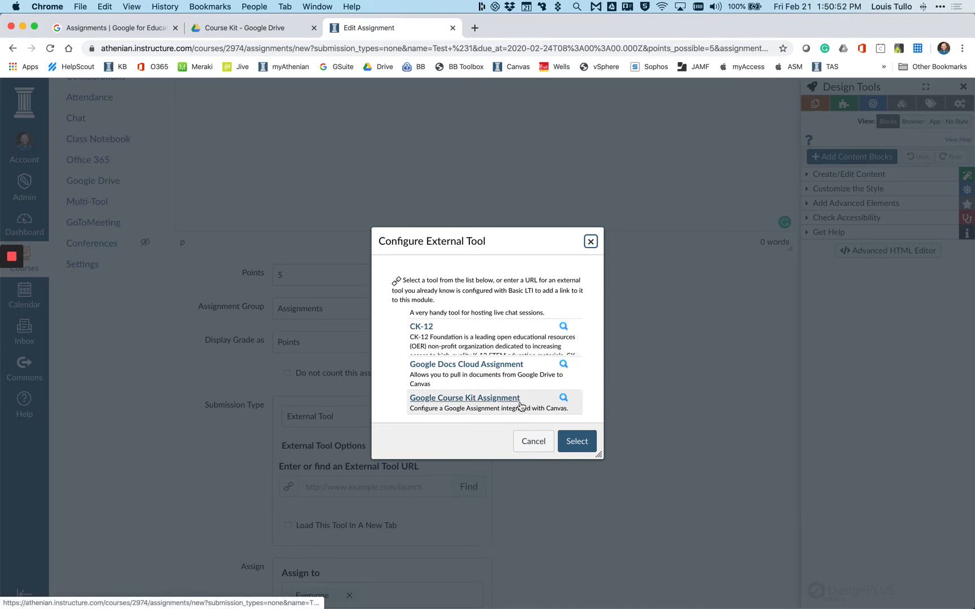
pyautogui.click(520, 405)
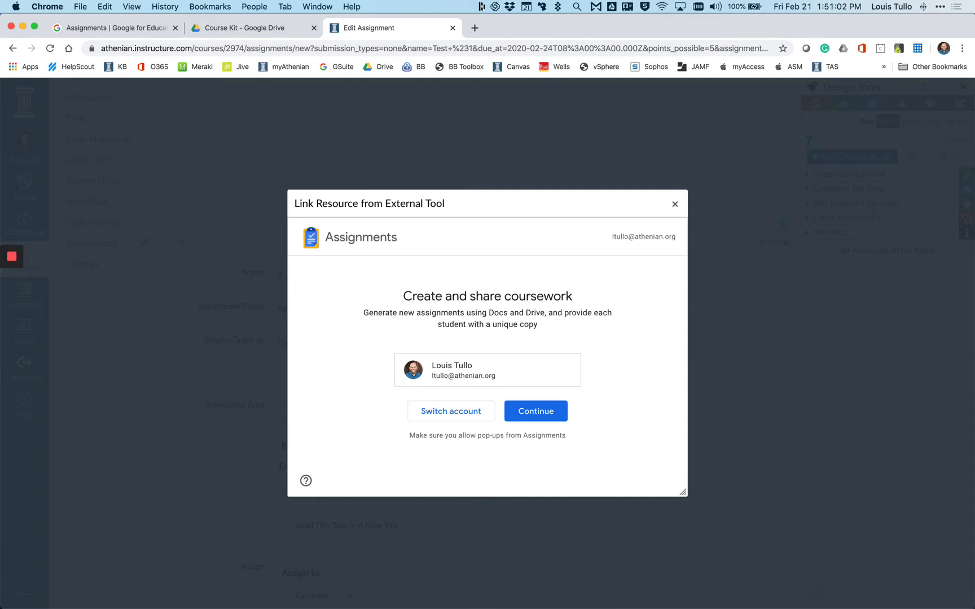
pyautogui.click(555, 411)
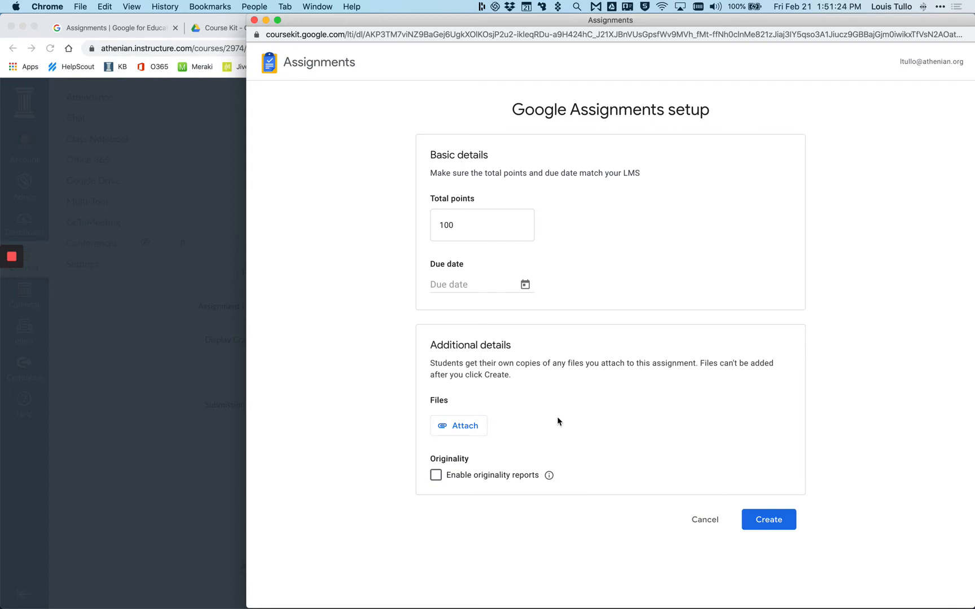
# - In the Google Assignments setup, set the total points to 5 and the due date to Feb 24, 2020
pyautogui.doubleClick(476, 220)
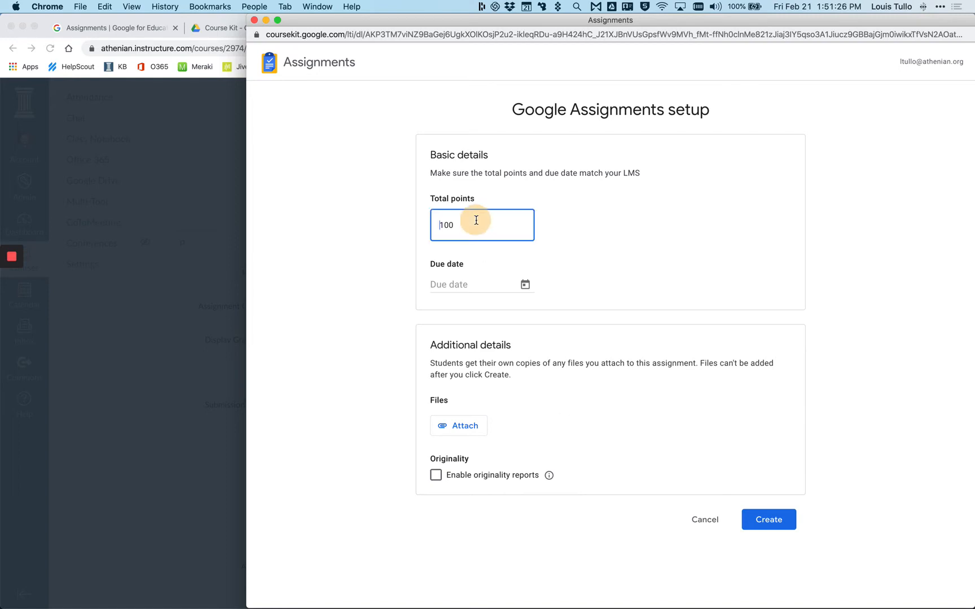
pyautogui.write('5')
pyautogui.click(474, 283)
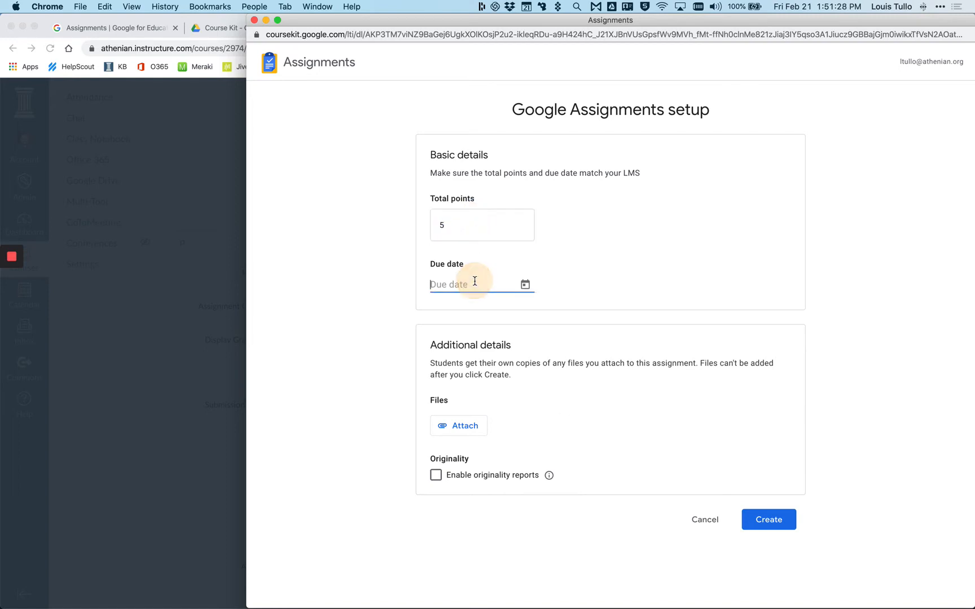
pyautogui.click(519, 289)
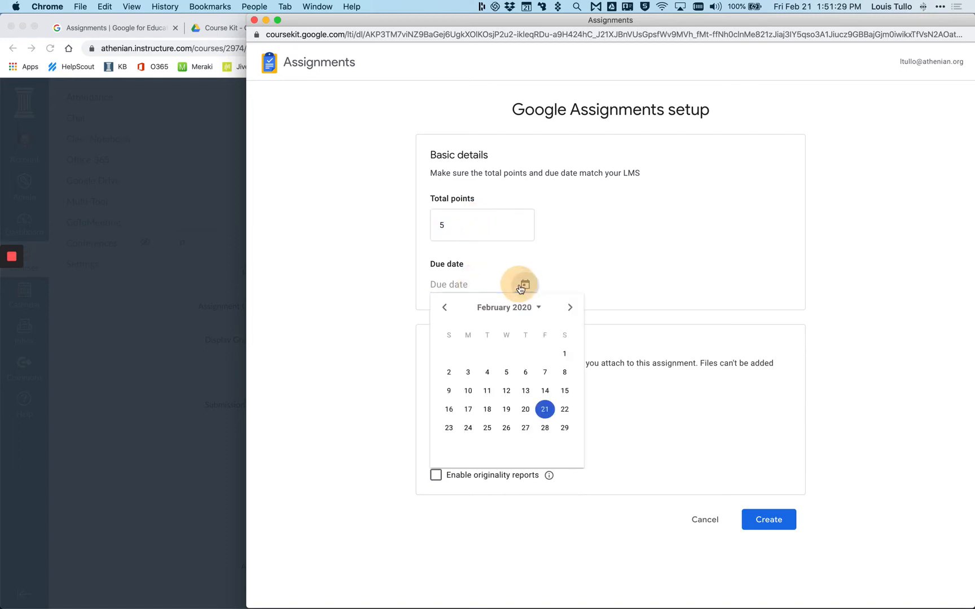
pyautogui.click(470, 427)
# - Attach the Google Assignments Sample Template document from Google Drive and enable originality reports for the assignment
pyautogui.click(450, 456)
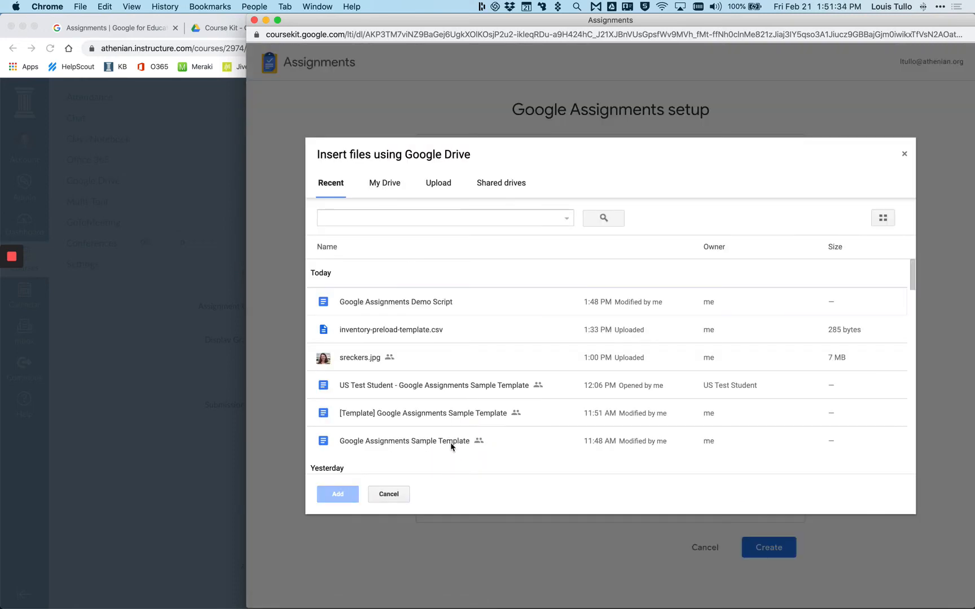
pyautogui.click(414, 307)
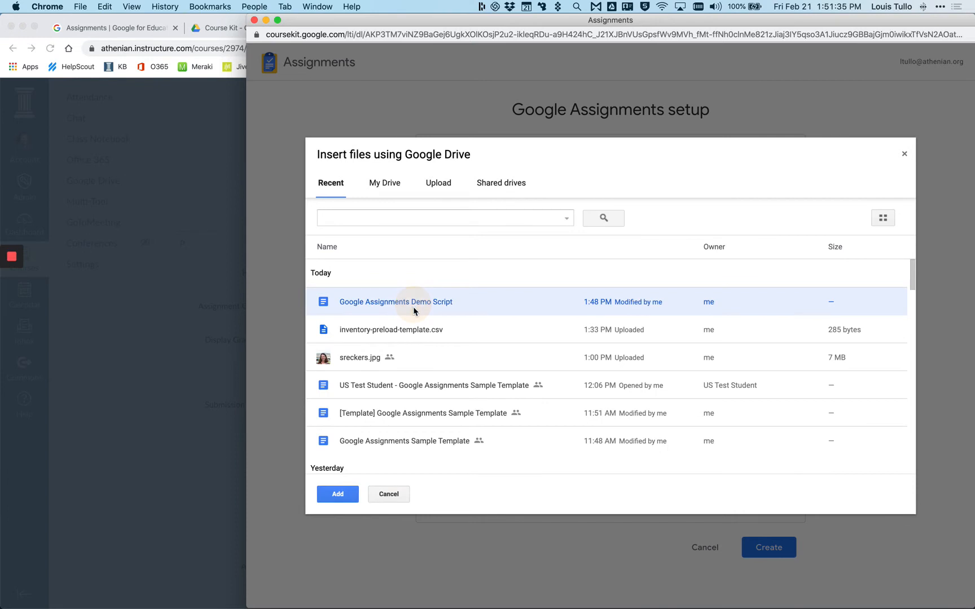
pyautogui.click(366, 217)
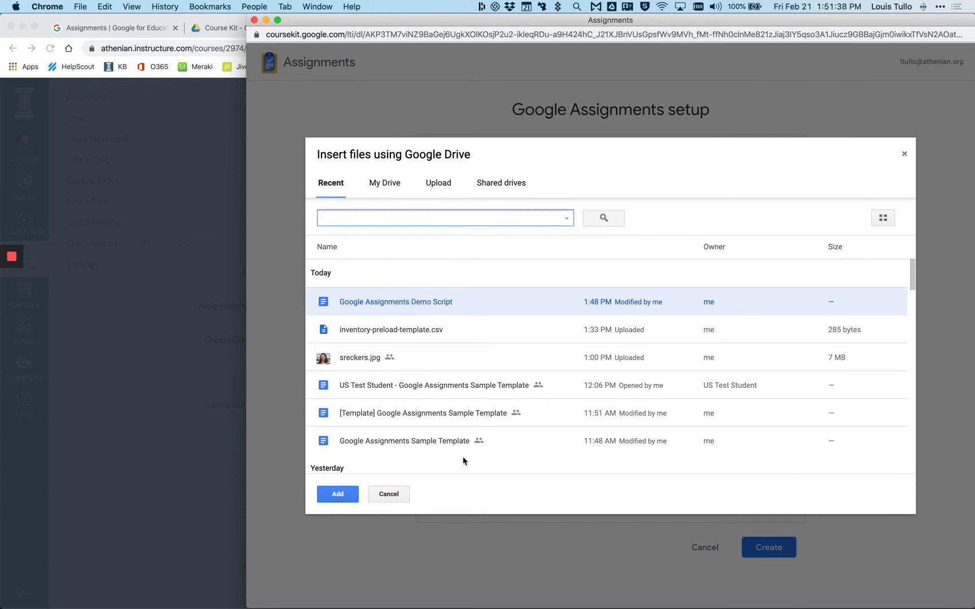
pyautogui.click(458, 441)
pyautogui.click(336, 492)
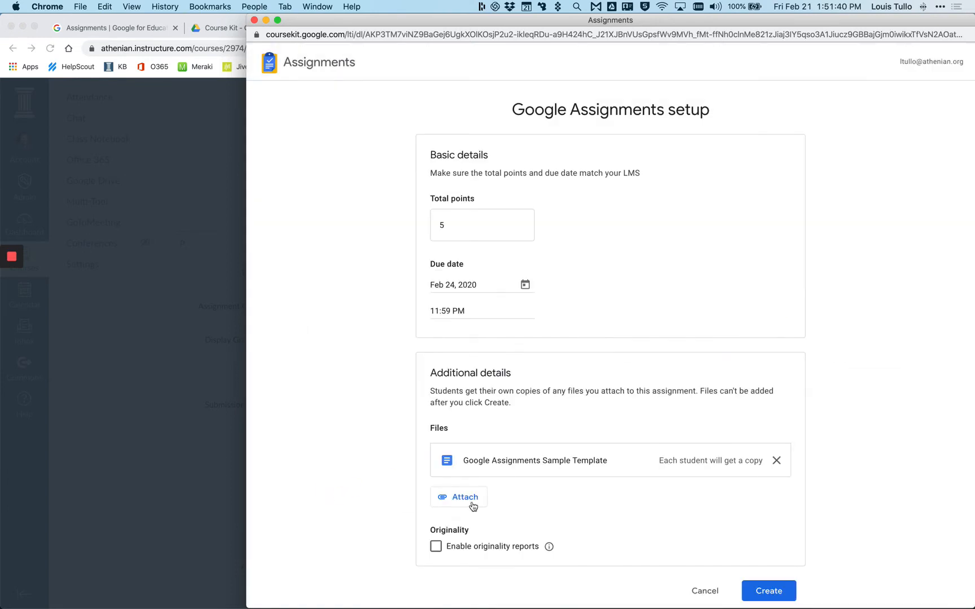
pyautogui.click(435, 546)
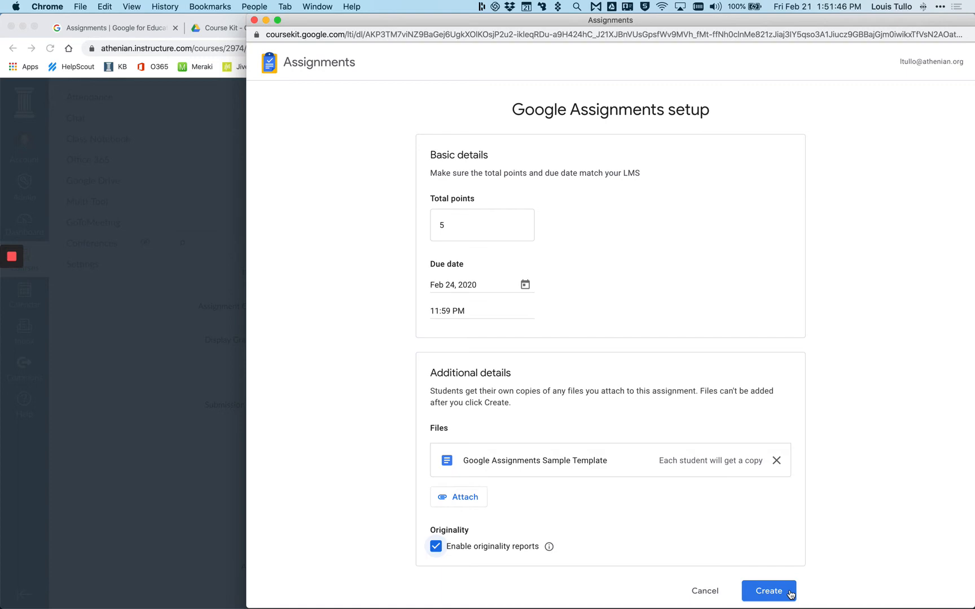
# - Create the Google assignment, confirm it as the external tool for Test #1, and save and publish the Canvas assignment
pyautogui.click(791, 594)
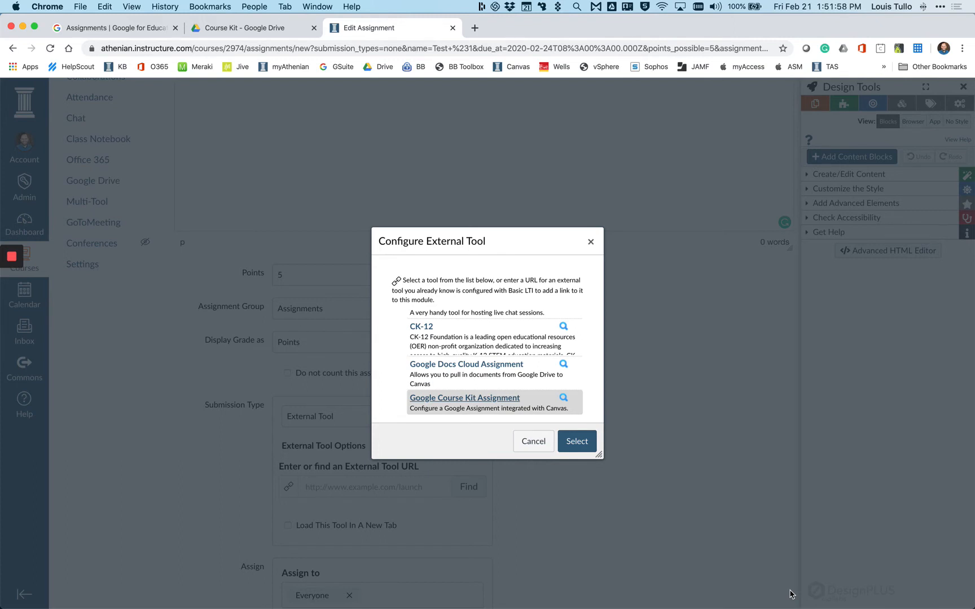
pyautogui.click(588, 444)
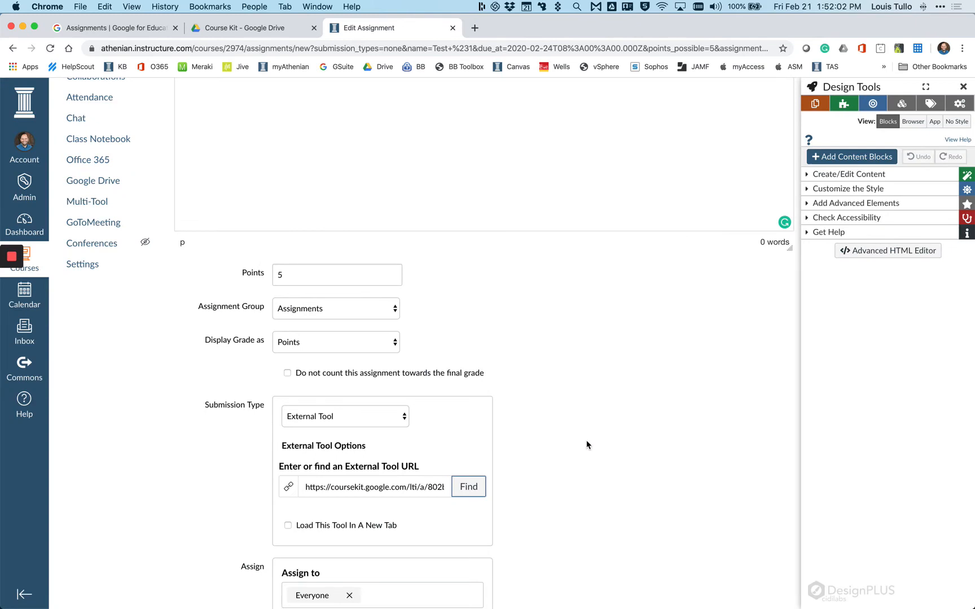
pyautogui.scroll(-5, 587, 445)
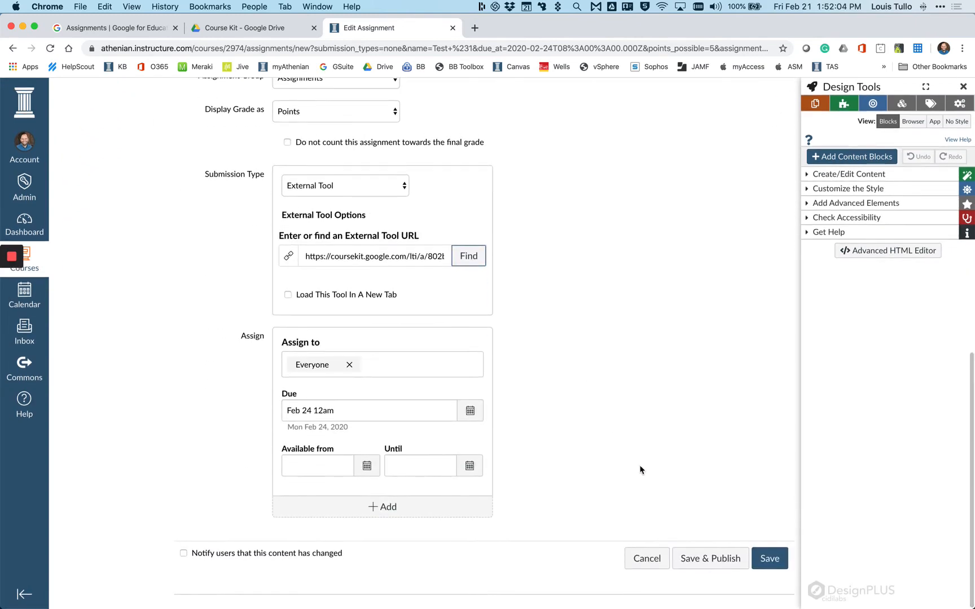
pyautogui.click(695, 559)
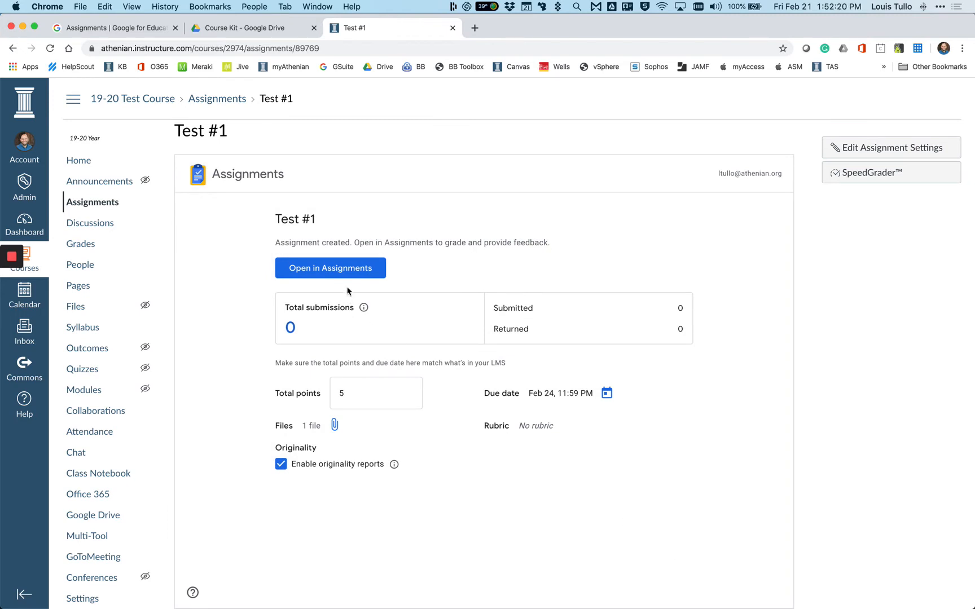
# - Open Test #1 in Google Assignments from the instructor's Canvas page and show the options for adding a rubric
pyautogui.click(346, 267)
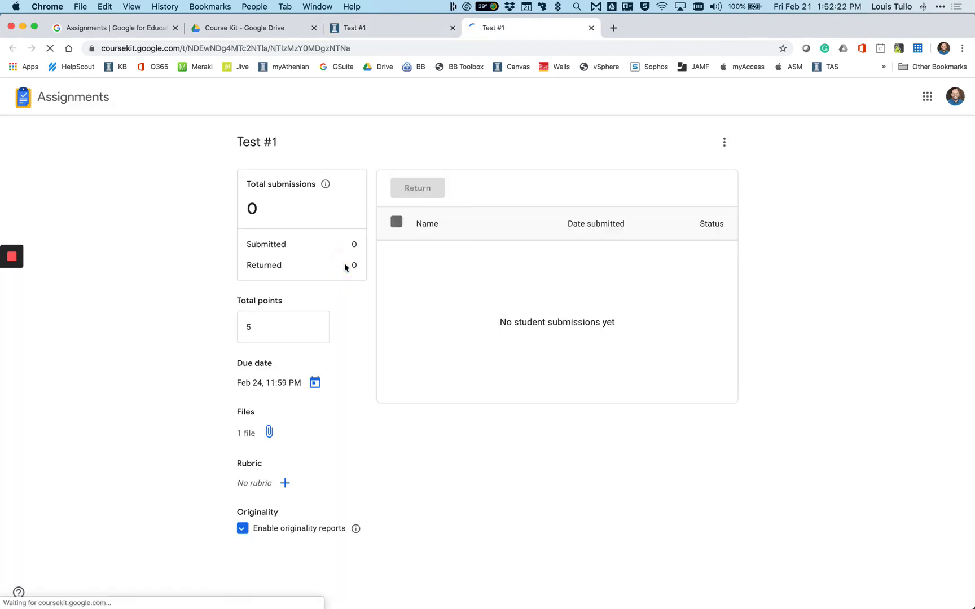
pyautogui.click(284, 482)
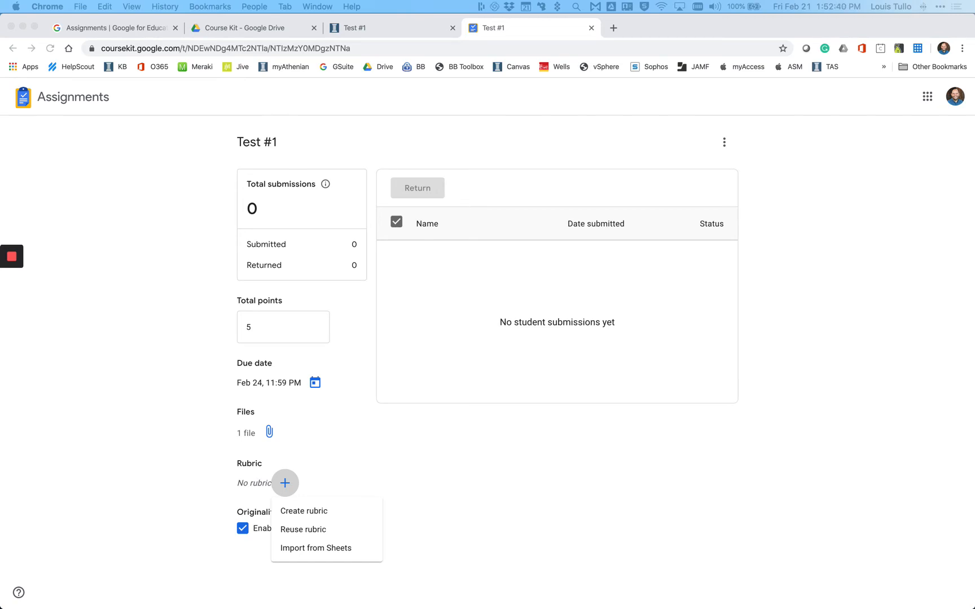
# - In the student's incognito window, open the template copy, answer question 1 with "This is my submission.", and close the document
pyautogui.moveTo(780, 119); pyautogui.dragTo(497, 2)
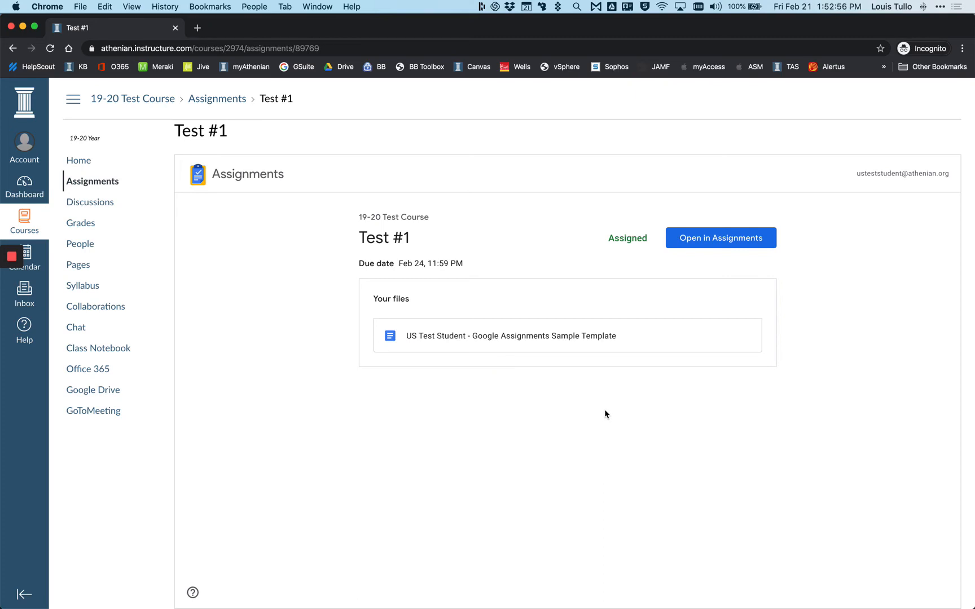
pyautogui.click(436, 335)
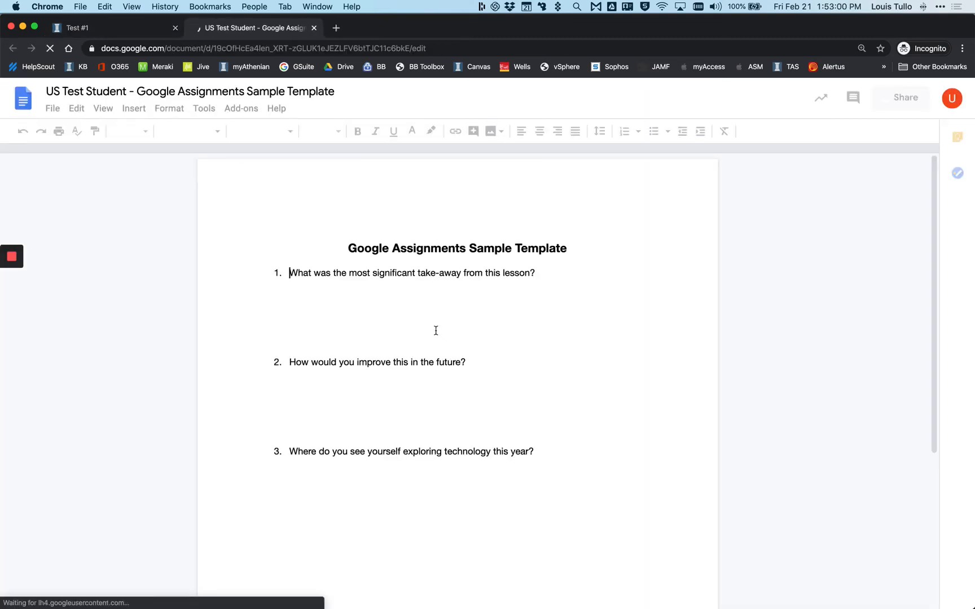
pyautogui.click(359, 310)
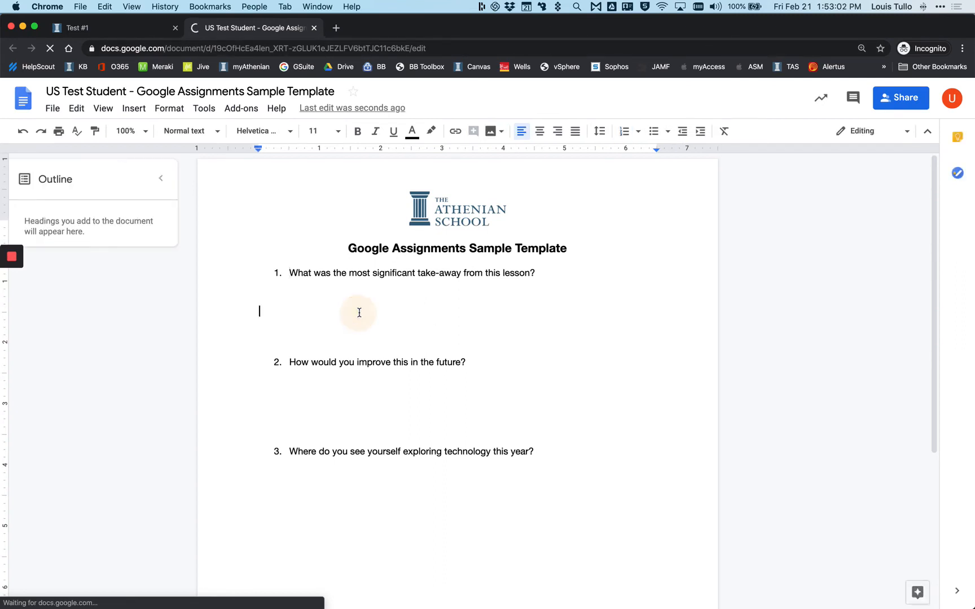
pyautogui.write('This is my s')
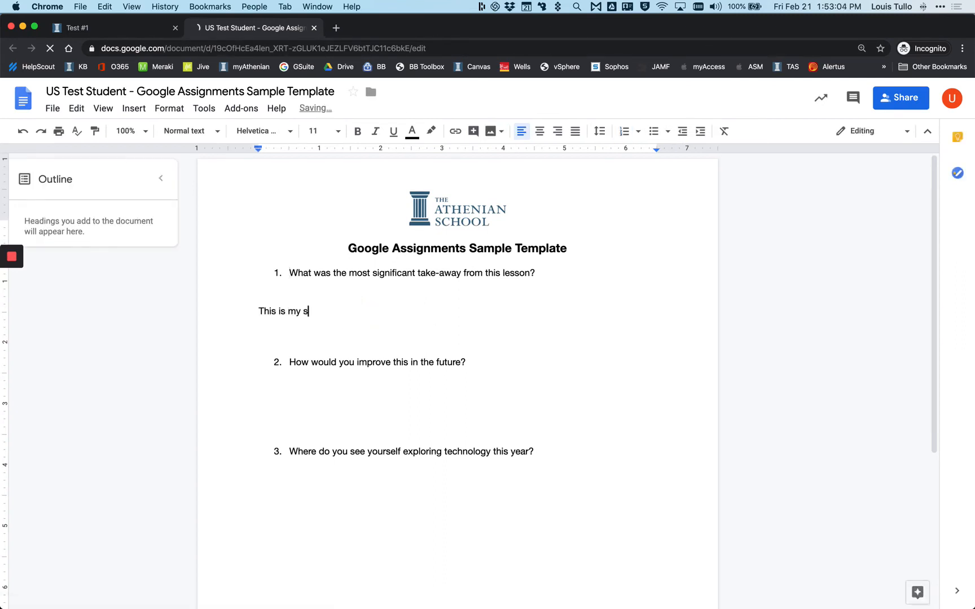
pyautogui.write('ubmission.')
pyautogui.click(314, 28)
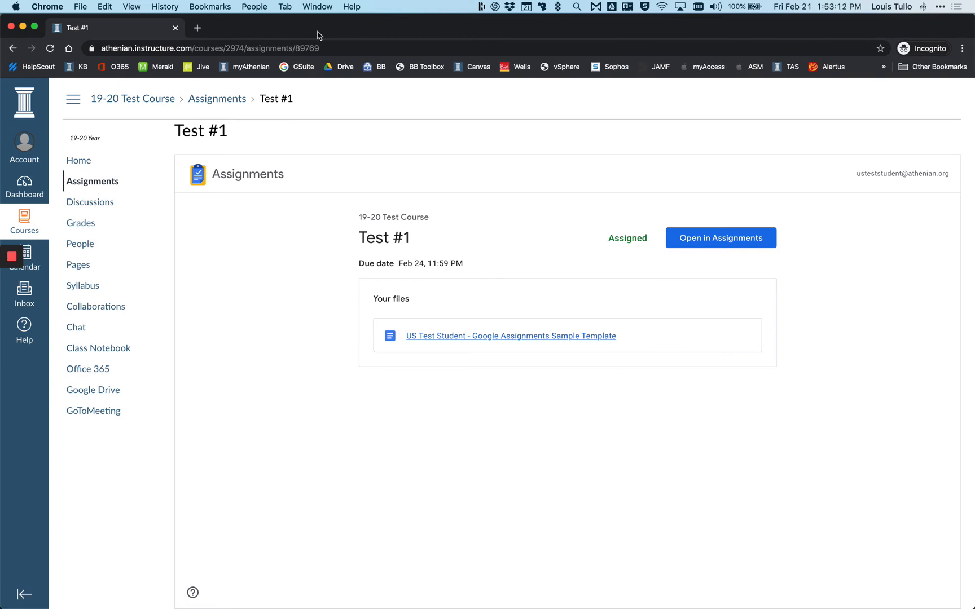
# - Open the student's Test #1 in Google Assignments, run an originality check on the file, and submit the work
pyautogui.click(733, 240)
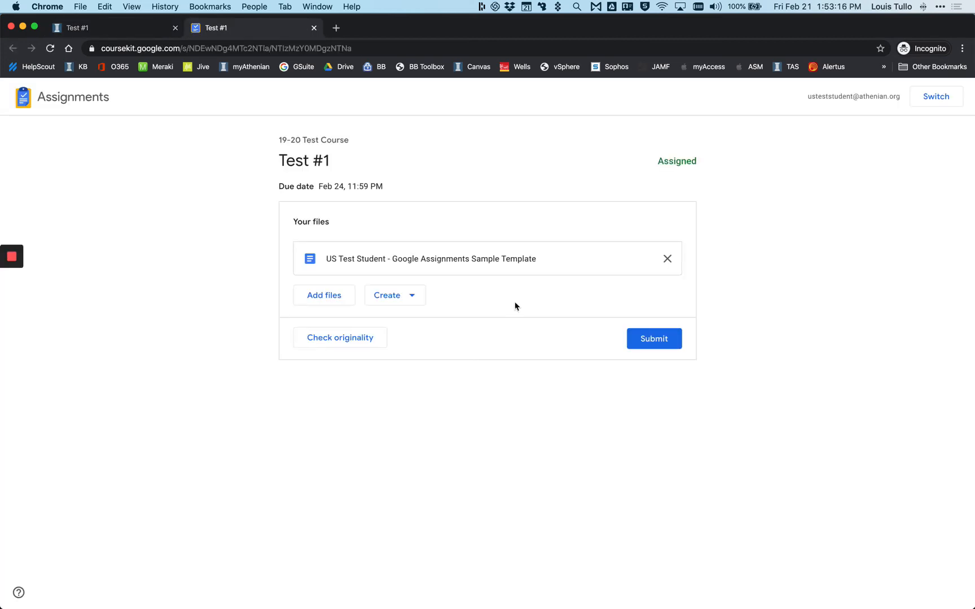
pyautogui.click(378, 337)
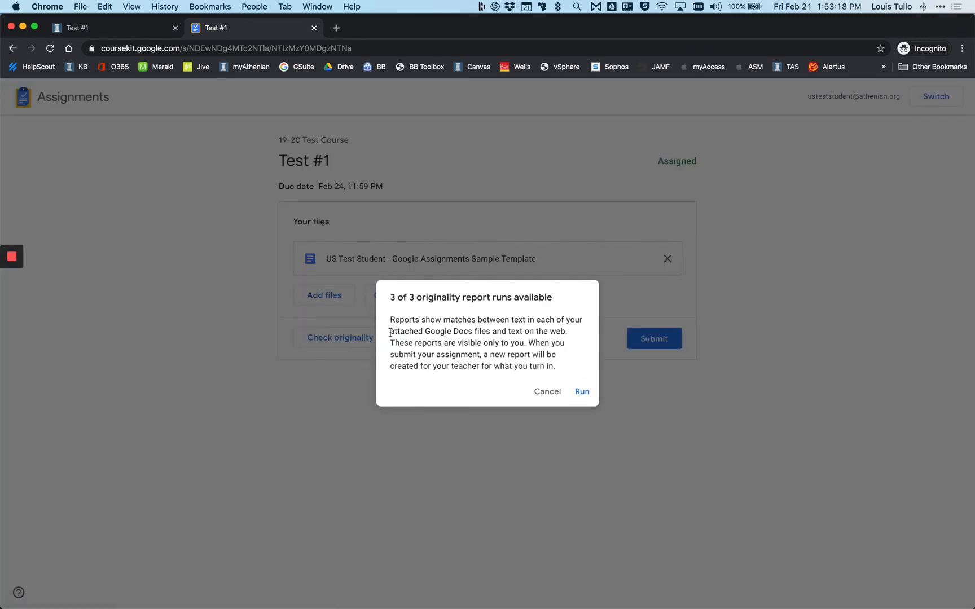
pyautogui.click(572, 393)
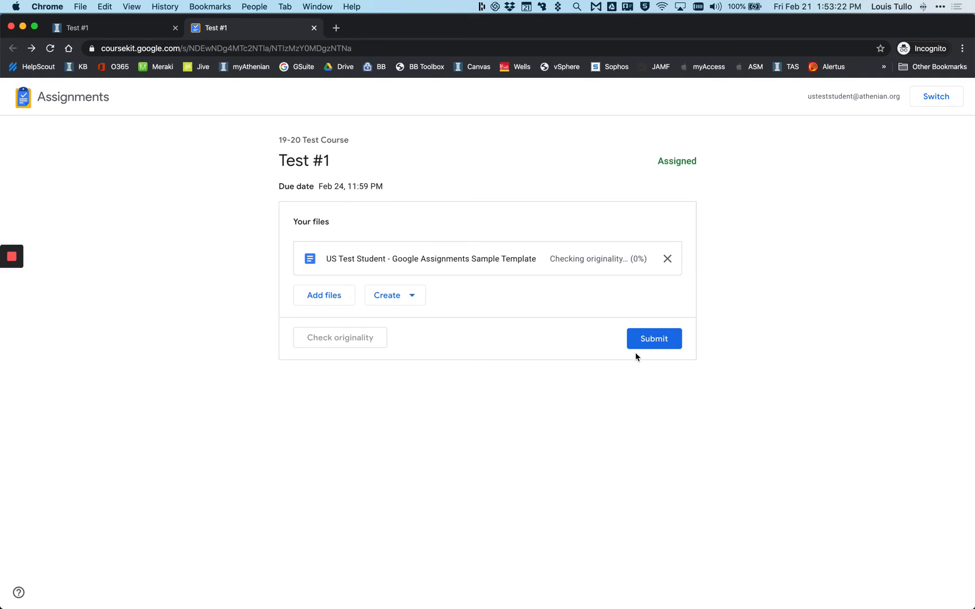
pyautogui.click(643, 346)
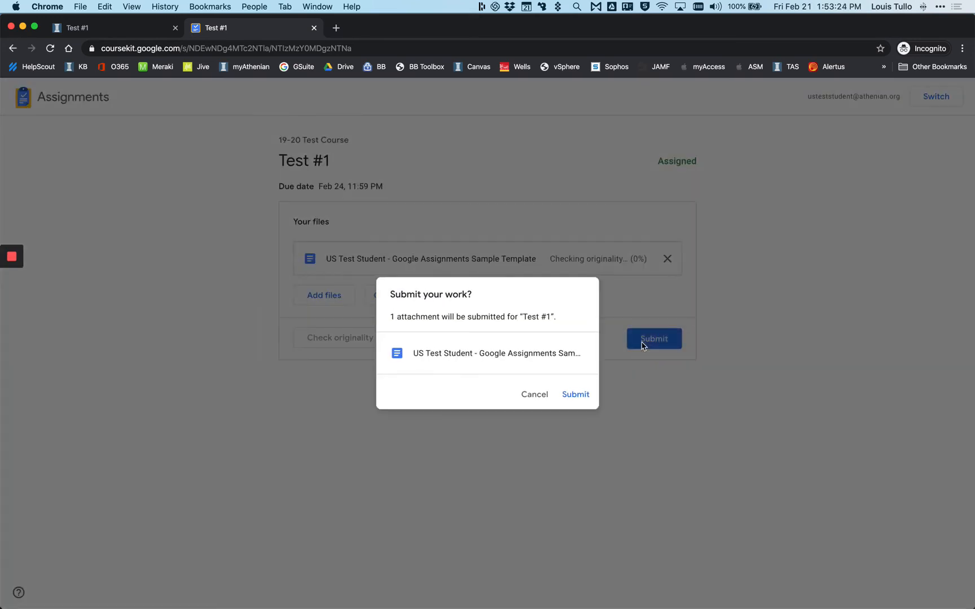
pyautogui.click(575, 402)
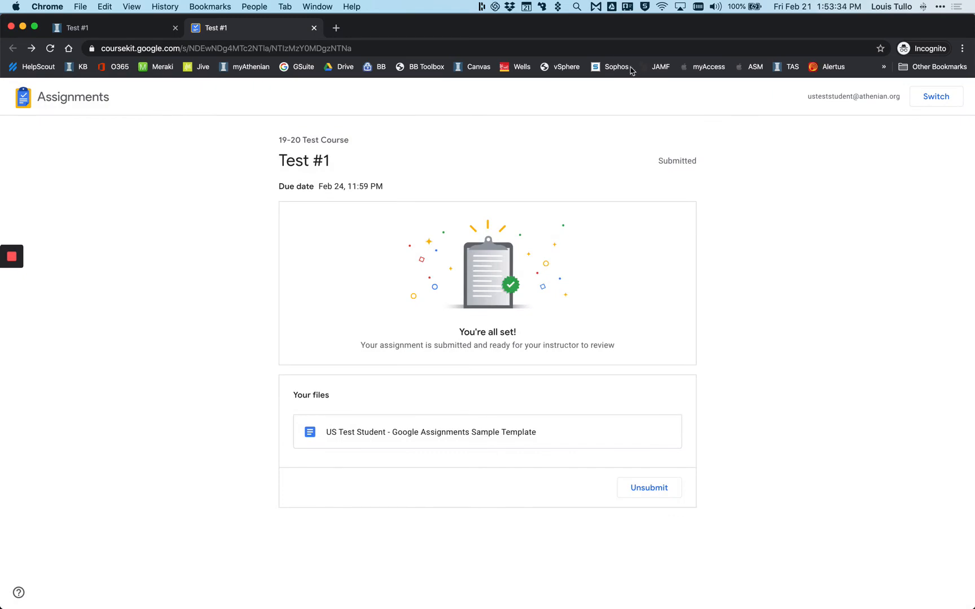
# - Switch back to the instructor's Google Assignments page for Test #1, reload it, and open the student's submission
pyautogui.moveTo(604, 21); pyautogui.dragTo(808, 177)
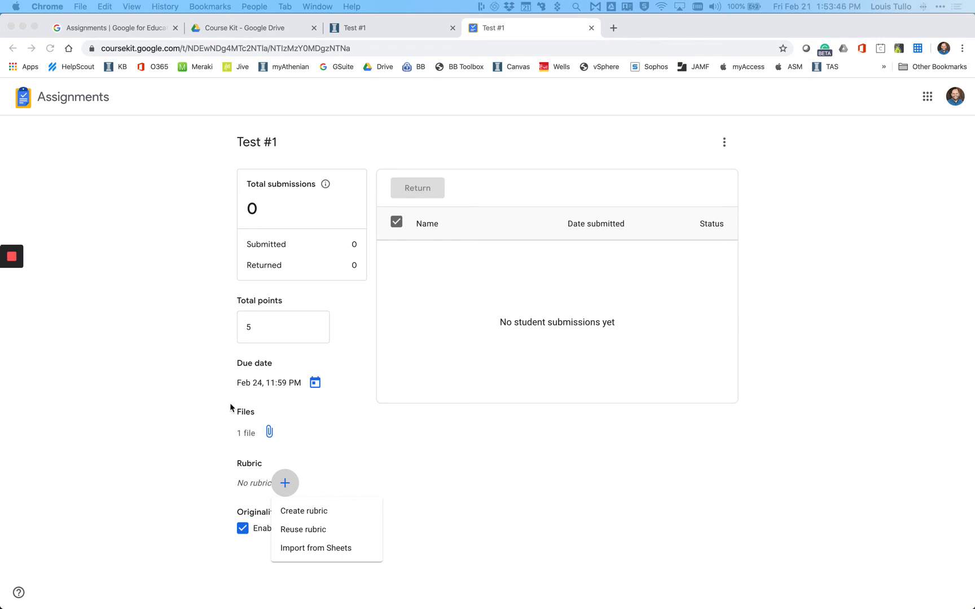
pyautogui.click(50, 49)
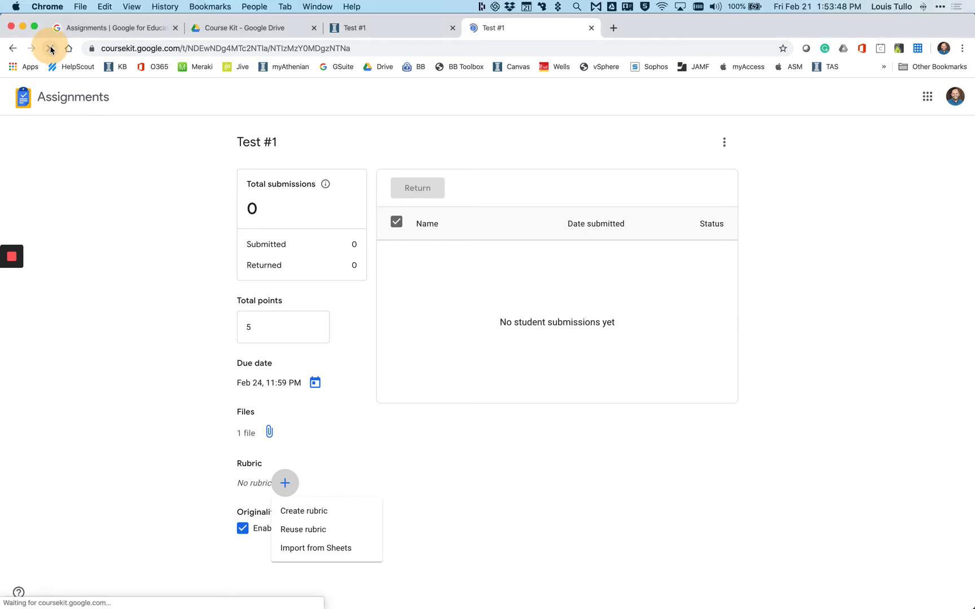
pyautogui.click(469, 261)
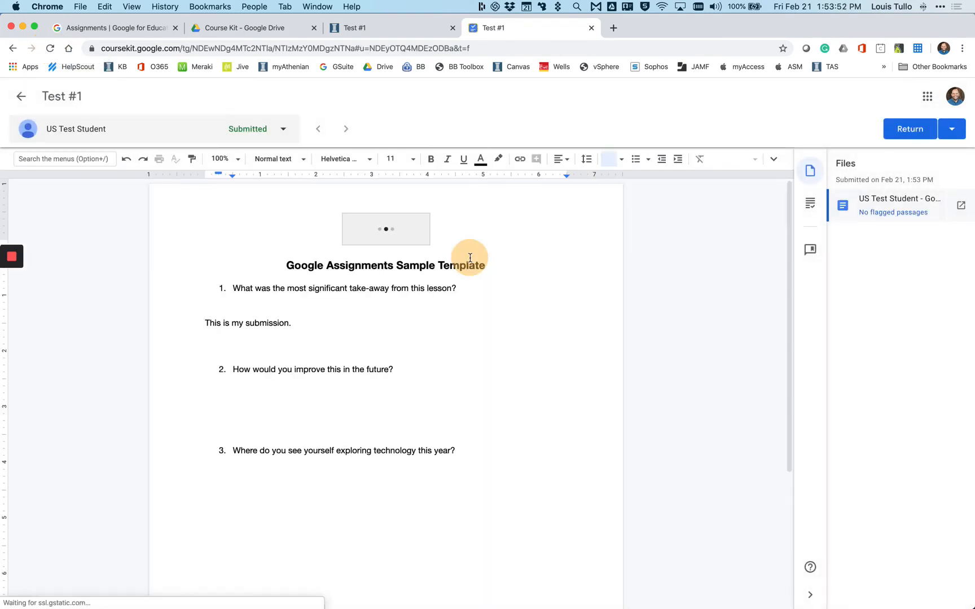
# - Add the comment "Good work." to the sentence "This is my submission." in the student's document
pyautogui.moveTo(205, 324); pyautogui.dragTo(298, 326)
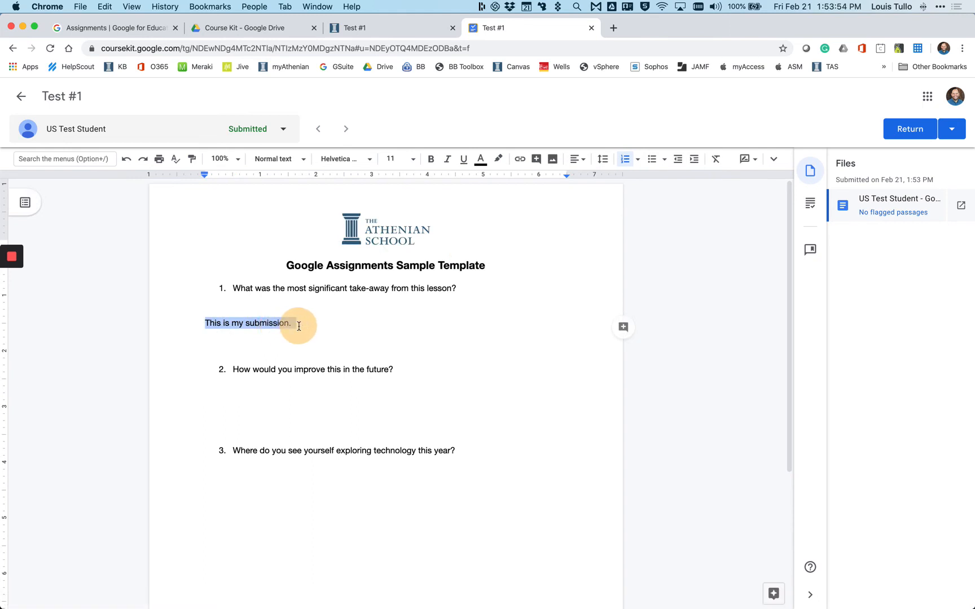
pyautogui.click(623, 327)
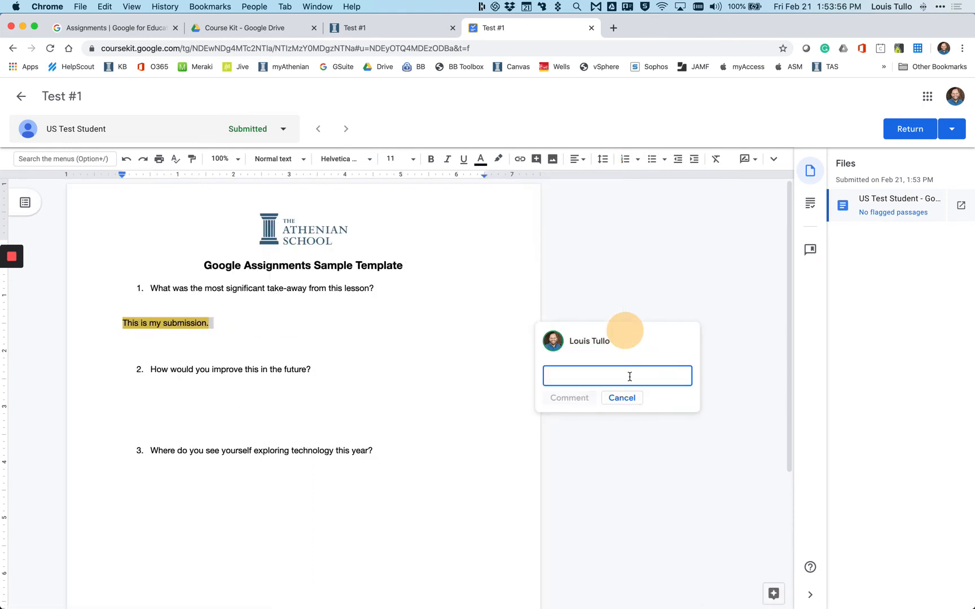
pyautogui.write('Good work.')
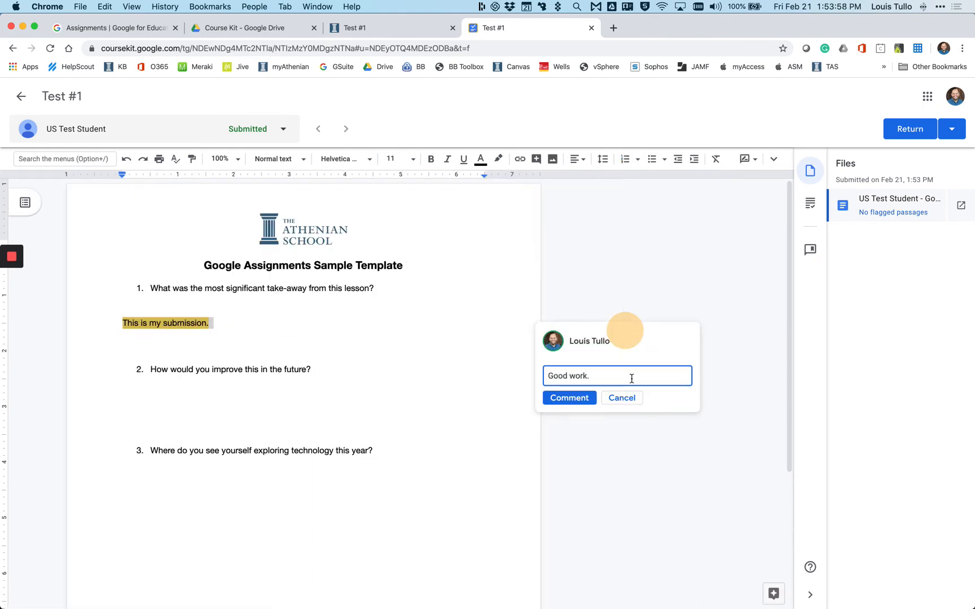
pyautogui.click(569, 398)
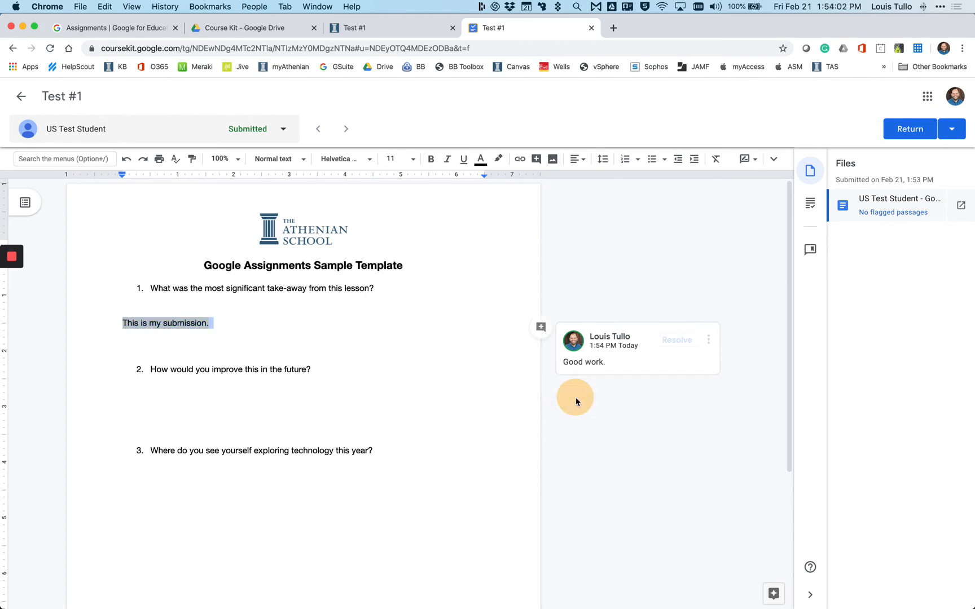
# - View the comment bank, grade the submission 5 out of 5, and return the work to the student
pyautogui.click(814, 209)
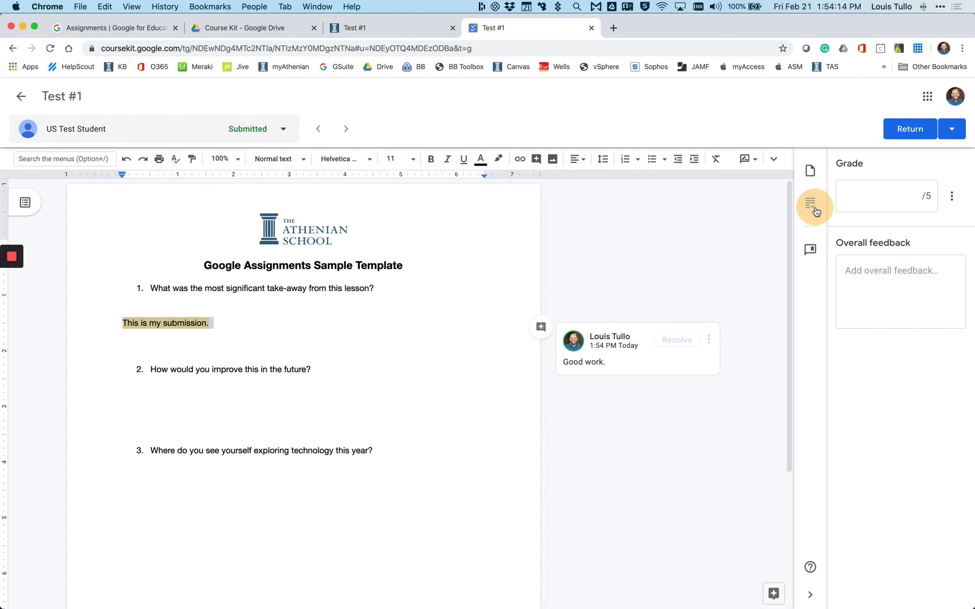
pyautogui.click(809, 252)
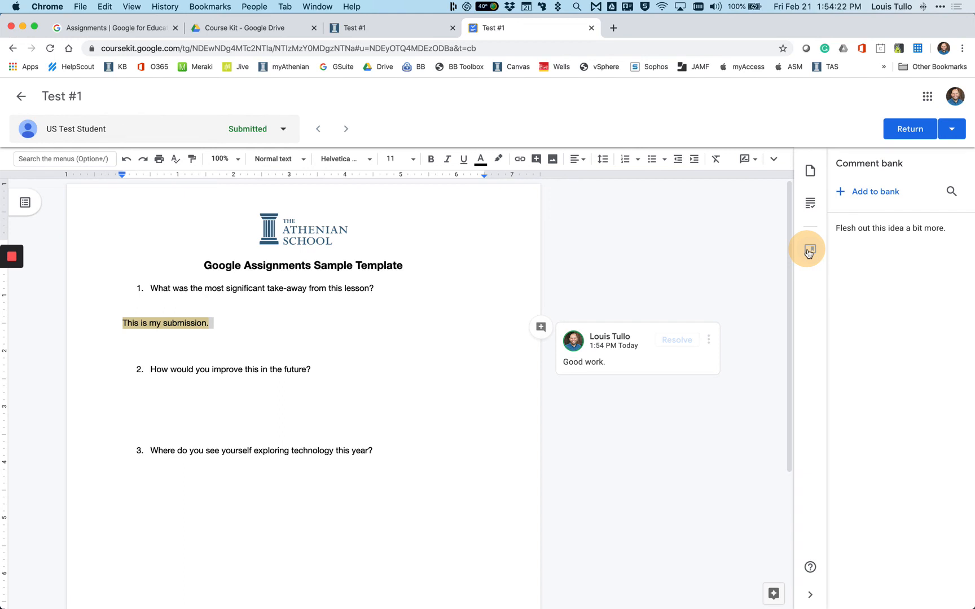
pyautogui.click(810, 203)
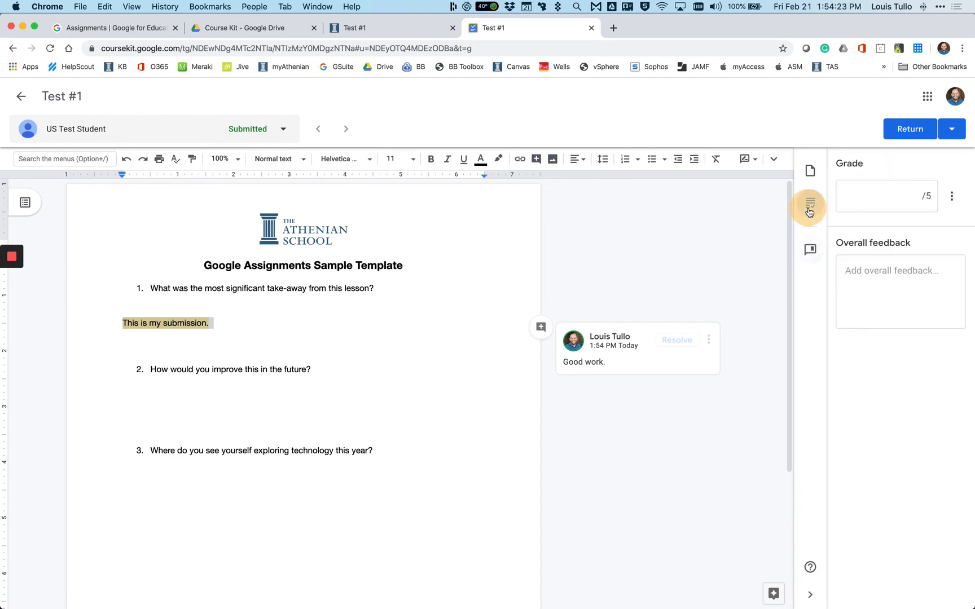
pyautogui.click(878, 207)
pyautogui.write('5')
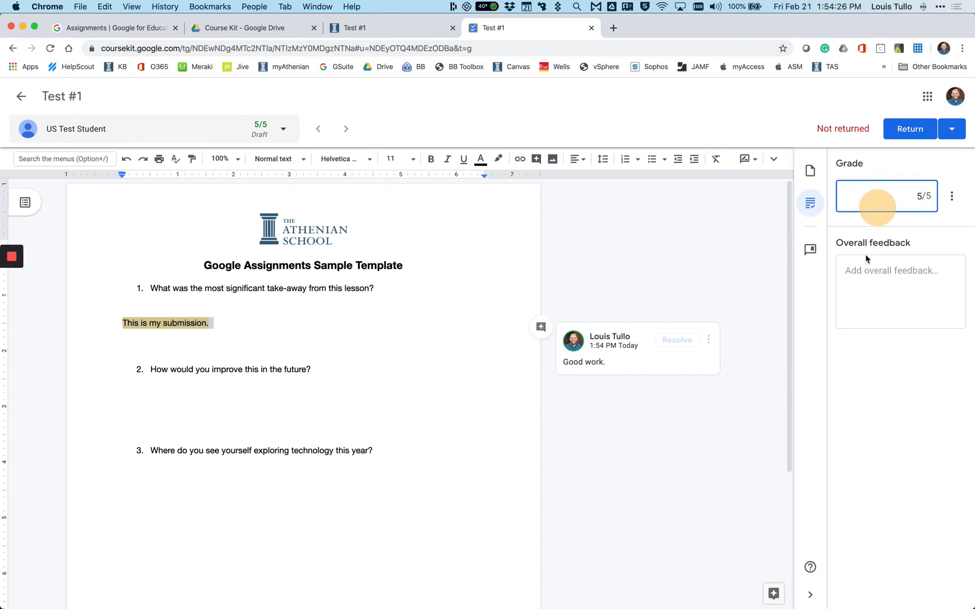
pyautogui.click(886, 134)
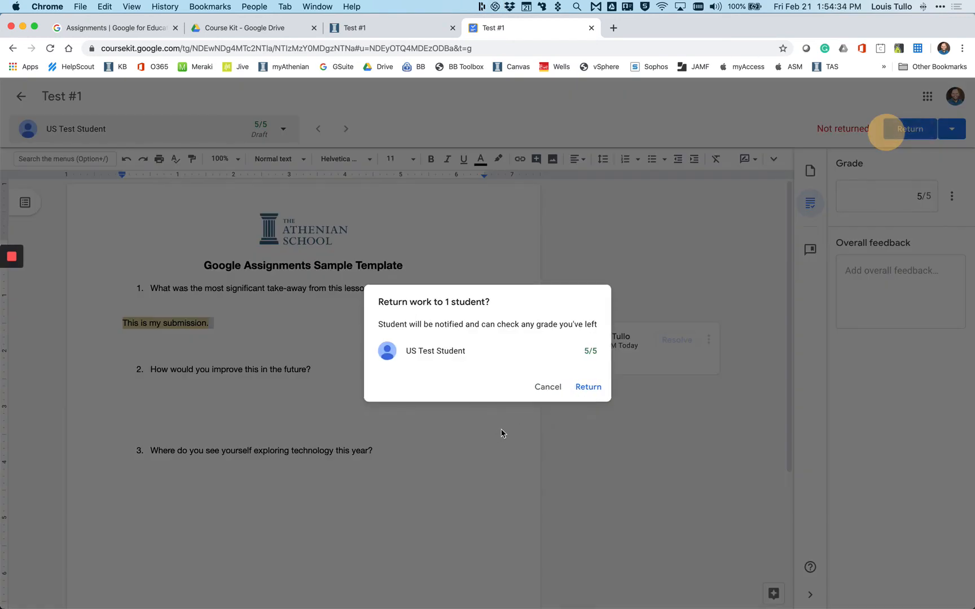
pyautogui.click(588, 386)
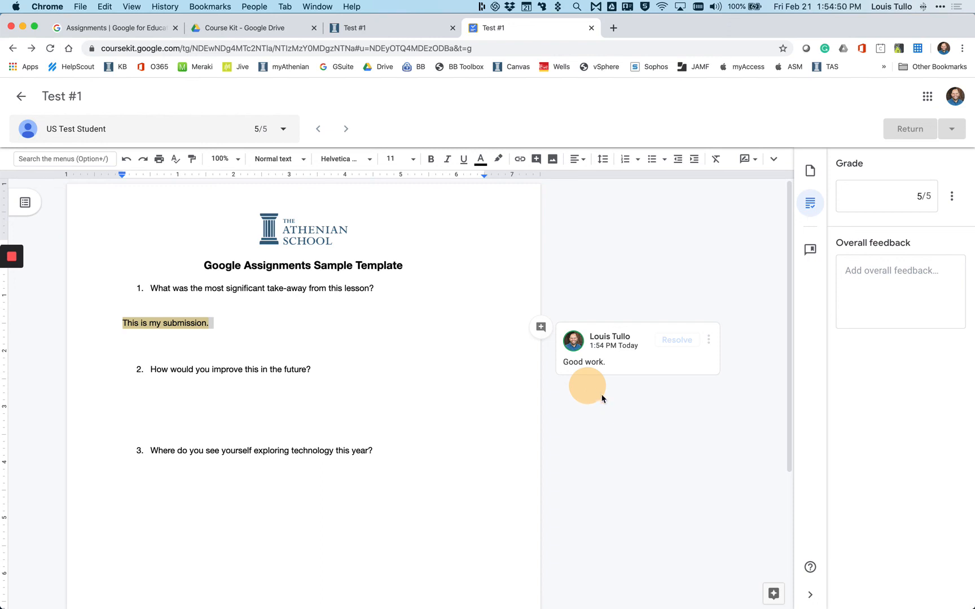
# - In Google Drive's Course Kit folder, open 19-20 Test Course and its Test #1 folder to view the assignment files
pyautogui.click(249, 32)
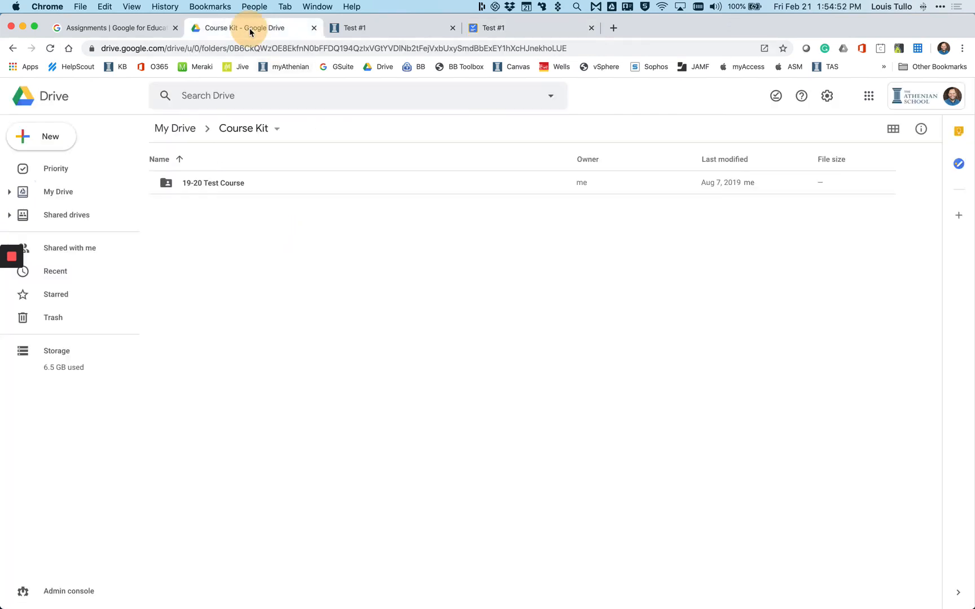
pyautogui.doubleClick(238, 186)
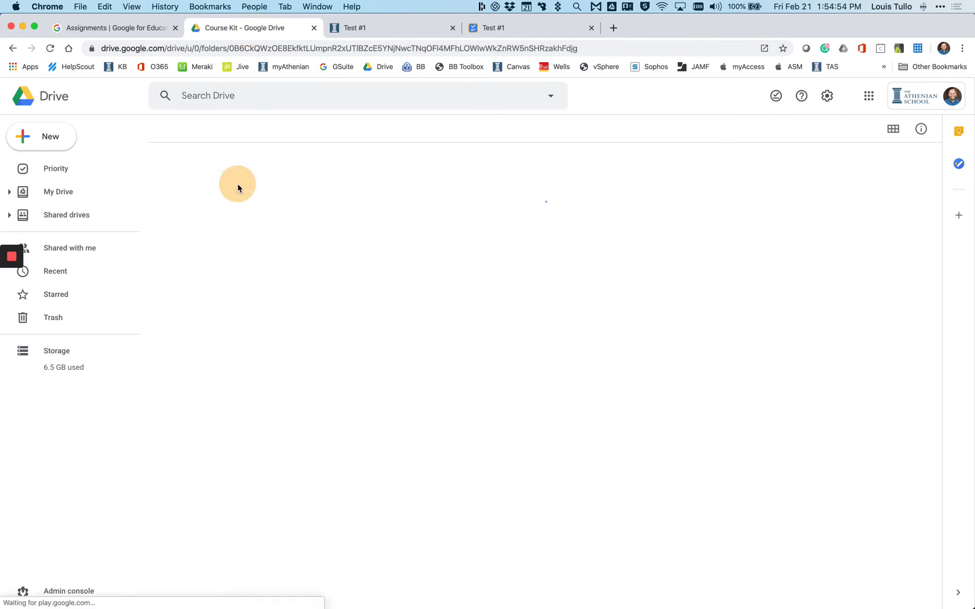
pyautogui.doubleClick(224, 209)
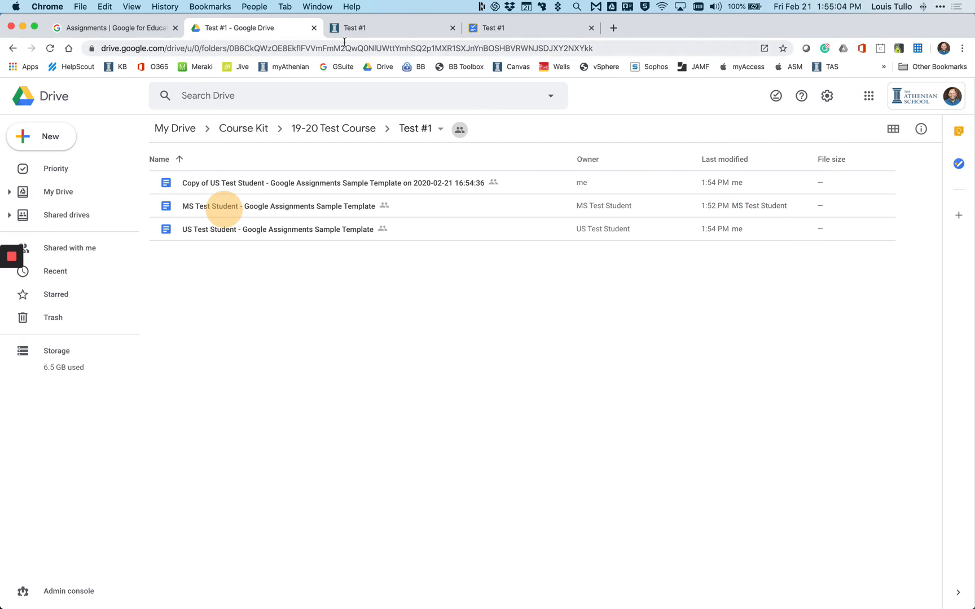
# - Switch back to the Canvas Test #1 page and open the course's Grades
pyautogui.click(369, 27)
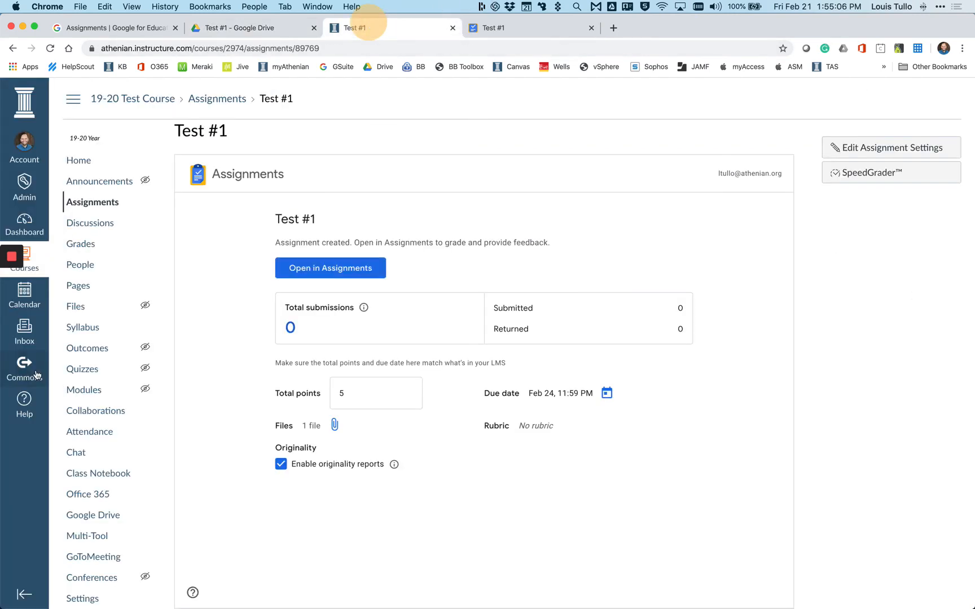
pyautogui.click(92, 249)
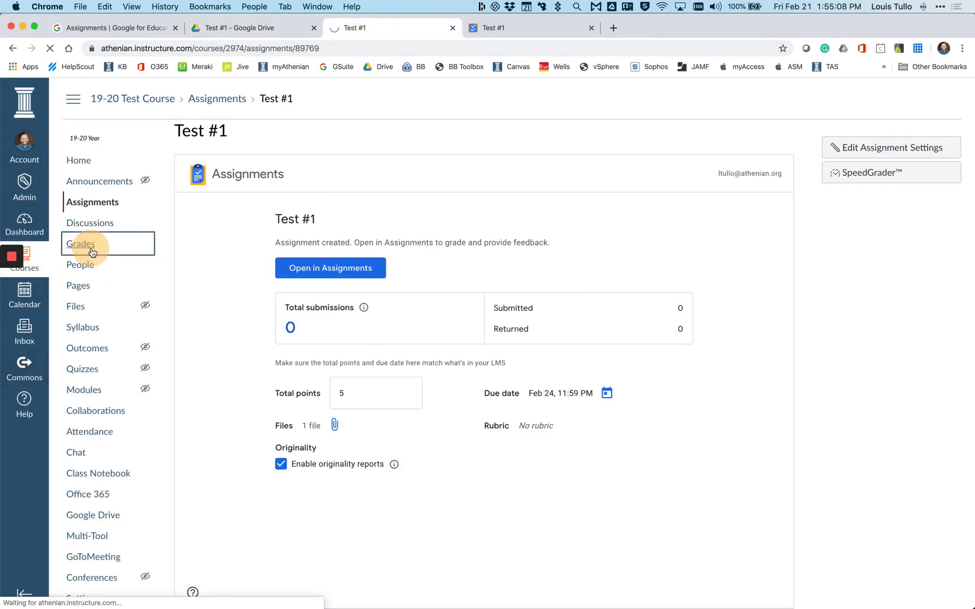